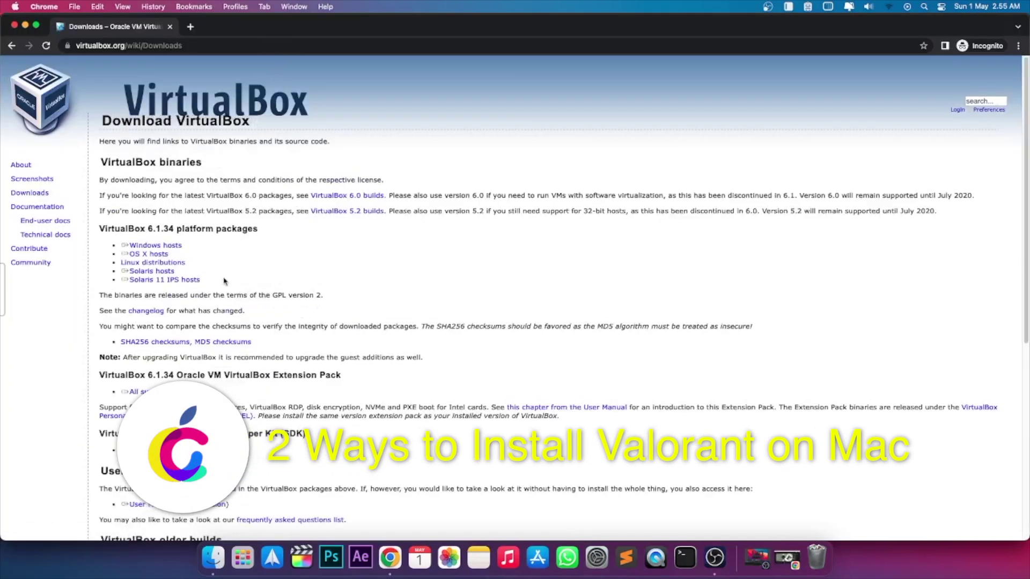
Step: Select the VirtualBox platform packages heading, then start the VirtualBox download for OS X hosts
double_click(133, 234)
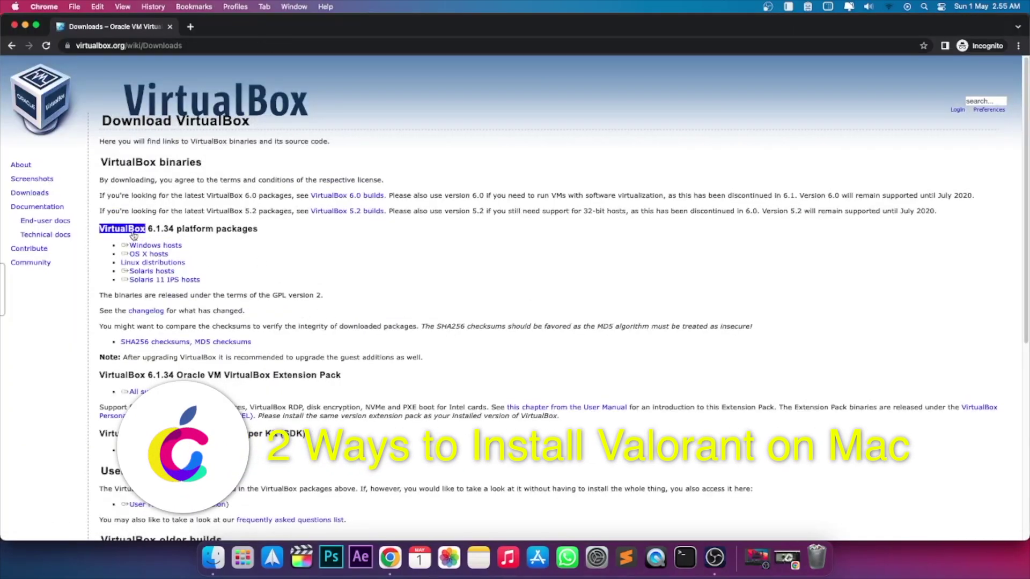
left_click_drag(102, 230, 298, 236)
left_click(298, 236)
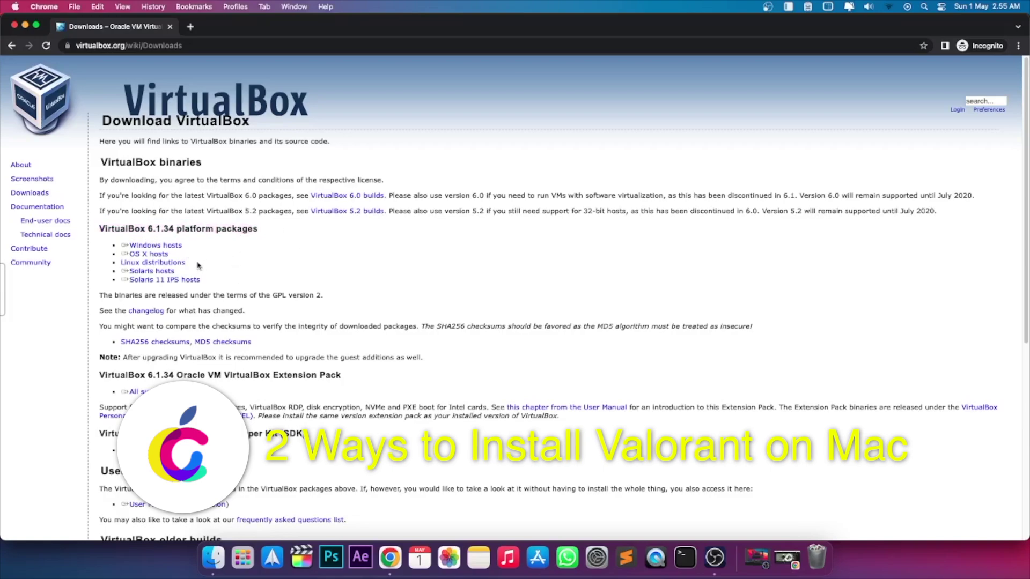
left_click(143, 255)
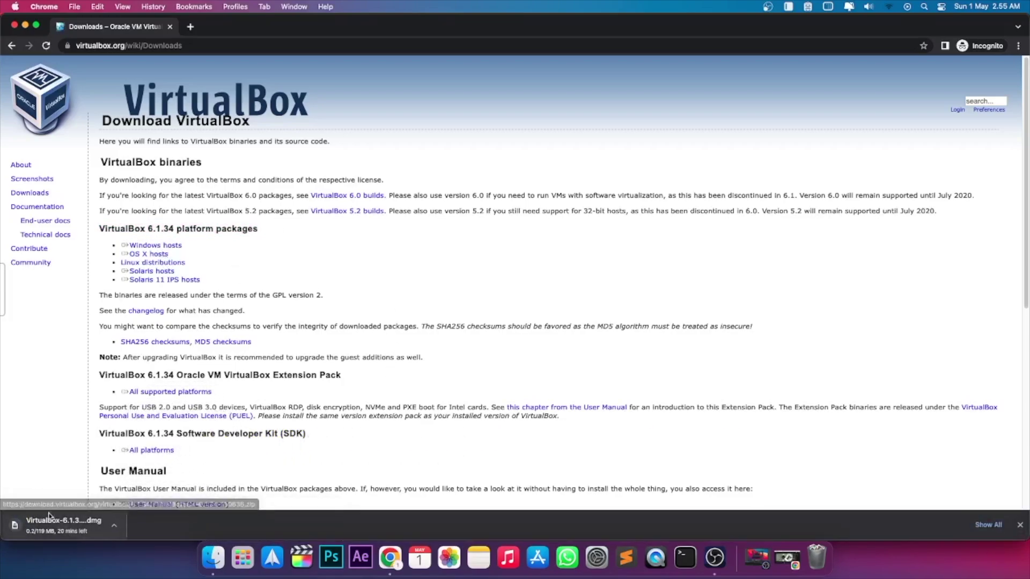
Step: Cancel the duplicate download, reveal the earlier VirtualBox-6.1.34-150636-OSX.dmg in Finder, and minimize Chrome
left_click(988, 525)
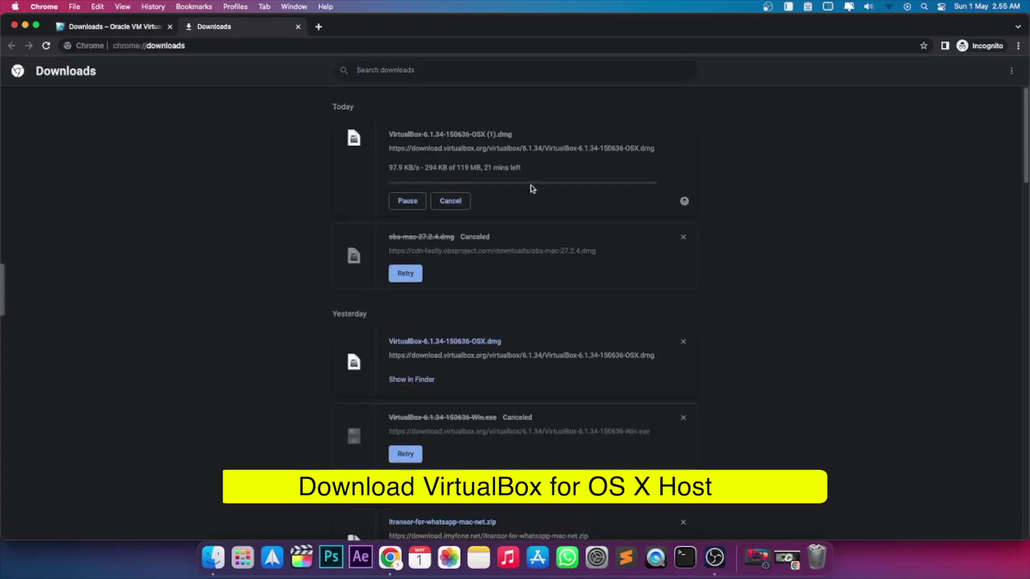
left_click(462, 200)
left_click(420, 350)
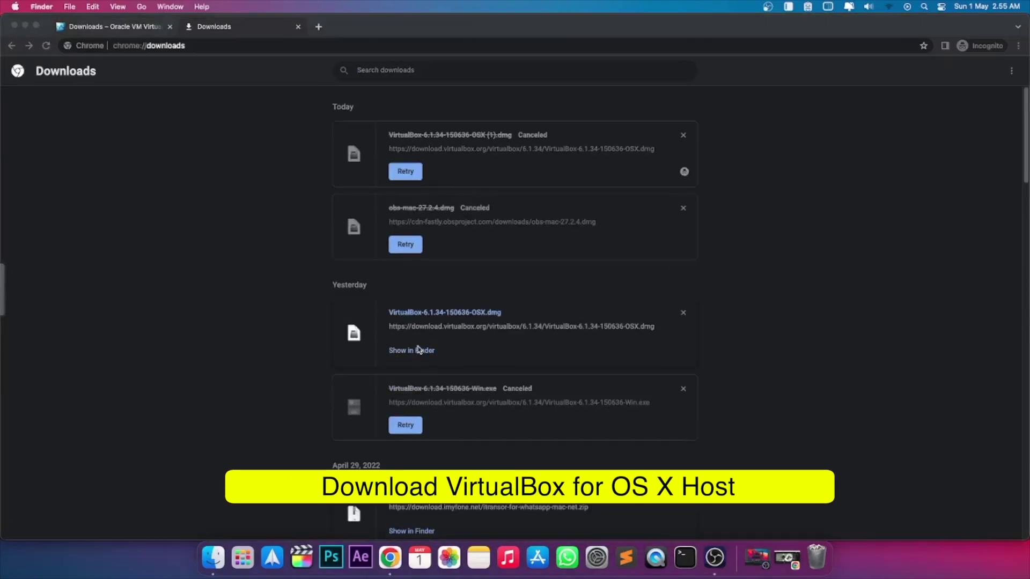
left_click(26, 25)
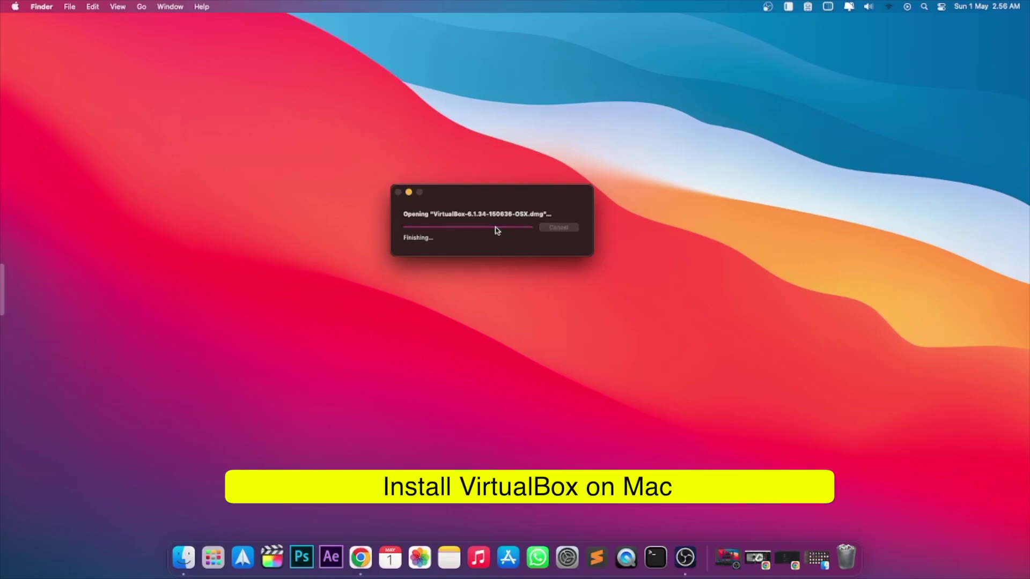
Step: Install VirtualBox.pkg, then unlock Security & Privacy with the account password and allow Oracle's software
double_click(262, 137)
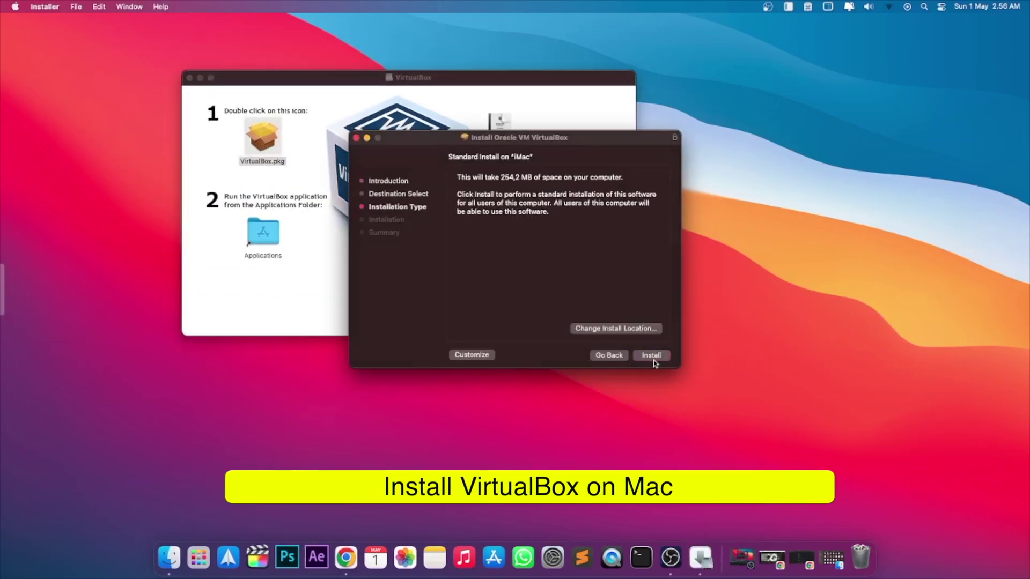
left_click(654, 362)
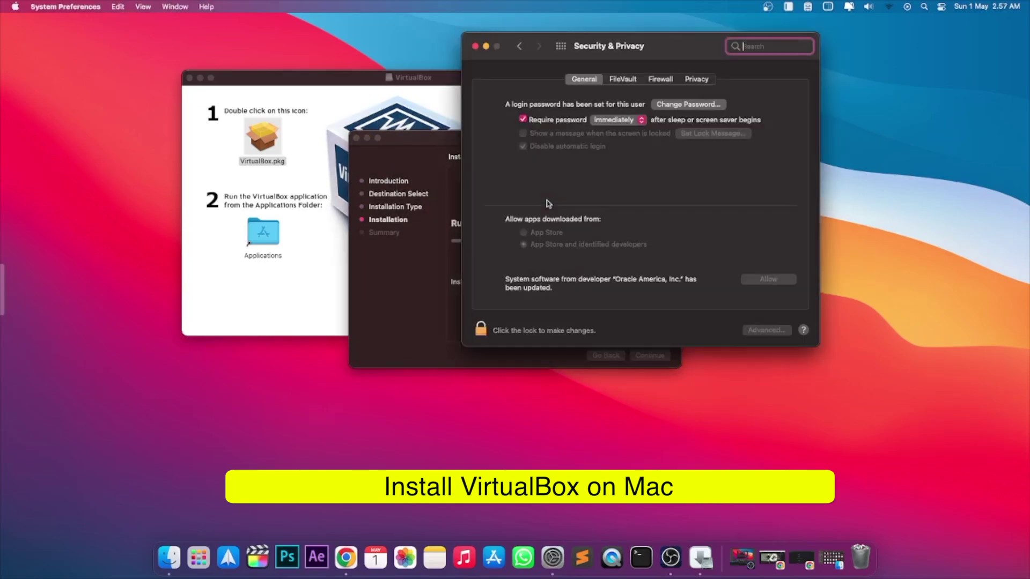
left_click(554, 329)
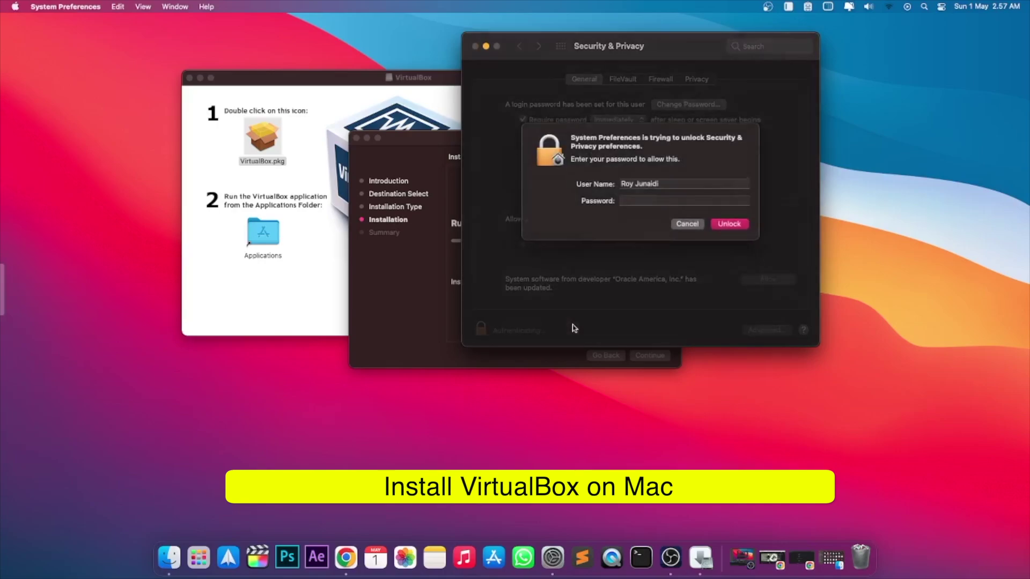
key("Return")
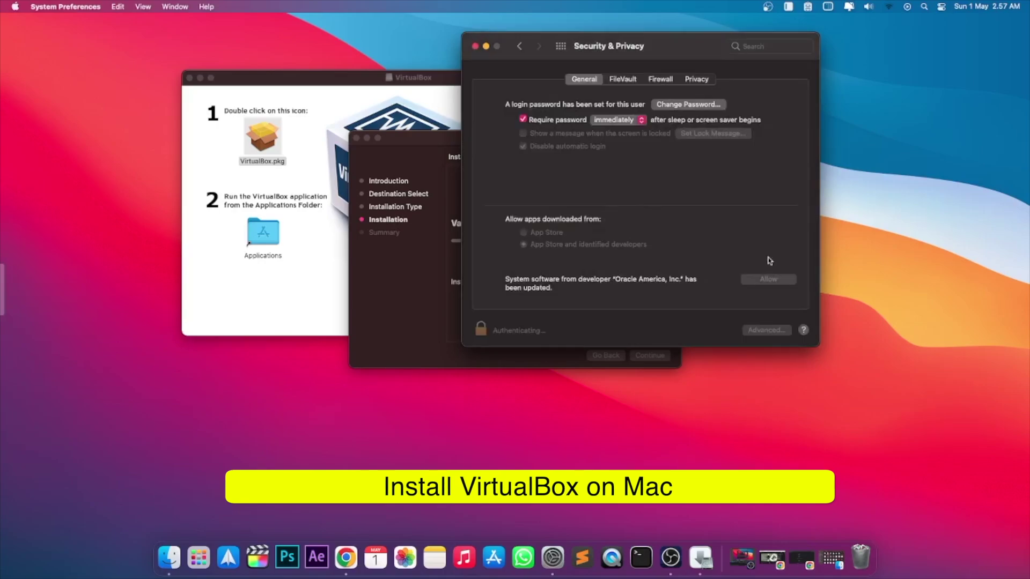
left_click(772, 279)
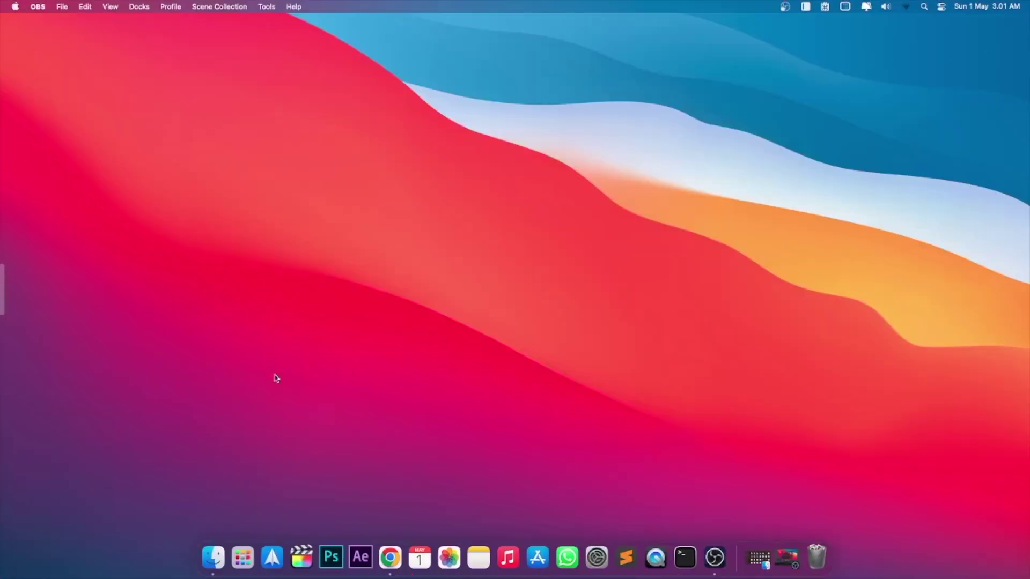
Step: Launch VirtualBox from the second page of Launchpad
left_click(243, 555)
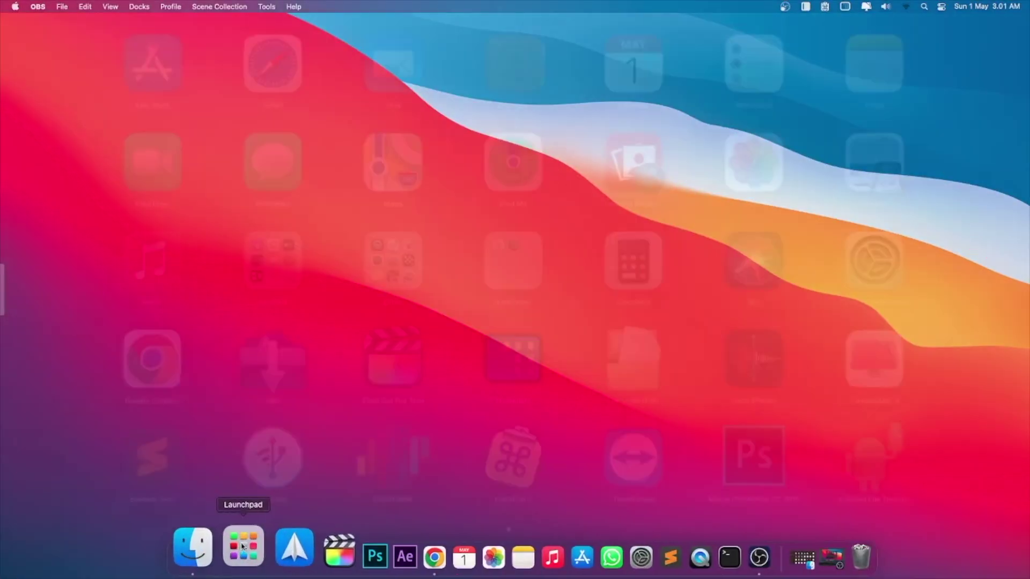
scroll(299, 416, "right", 5)
left_click(398, 306)
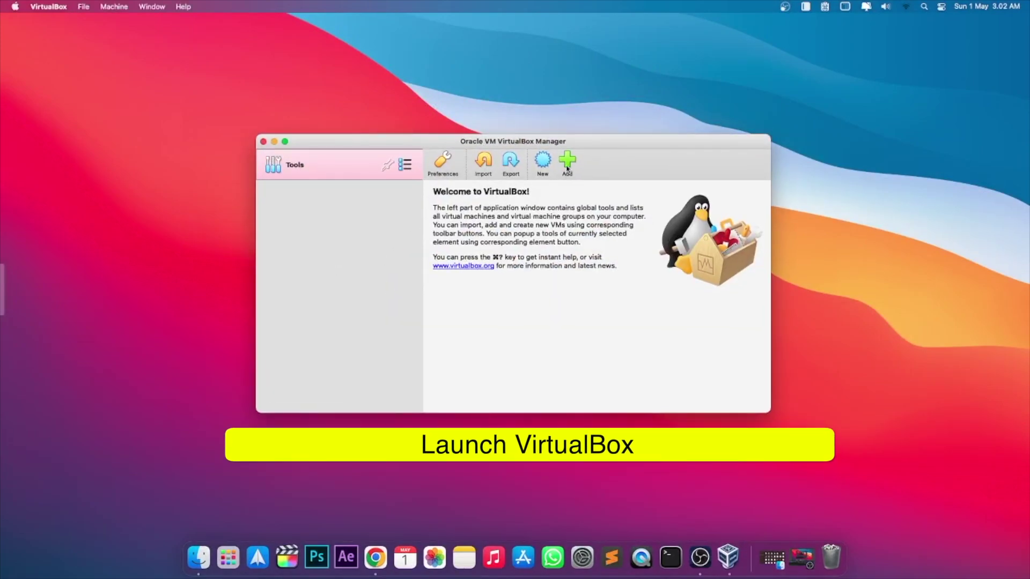
Step: Confirm via Get Info that Win10_20H2_v2_English_x64.iso on iSolution is a 6.22 GB ISO, then begin a new VM
left_click(214, 552)
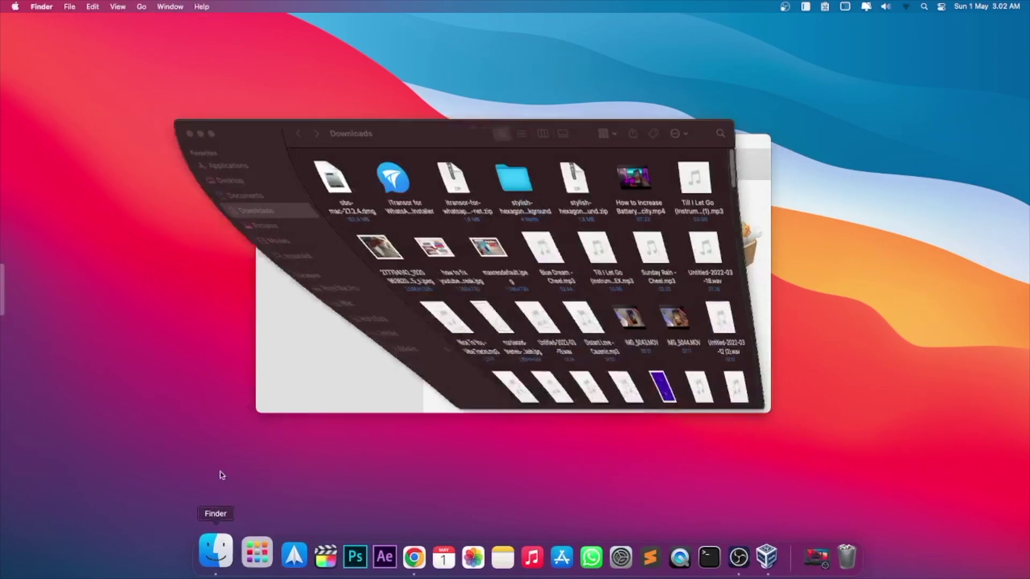
left_click(203, 335)
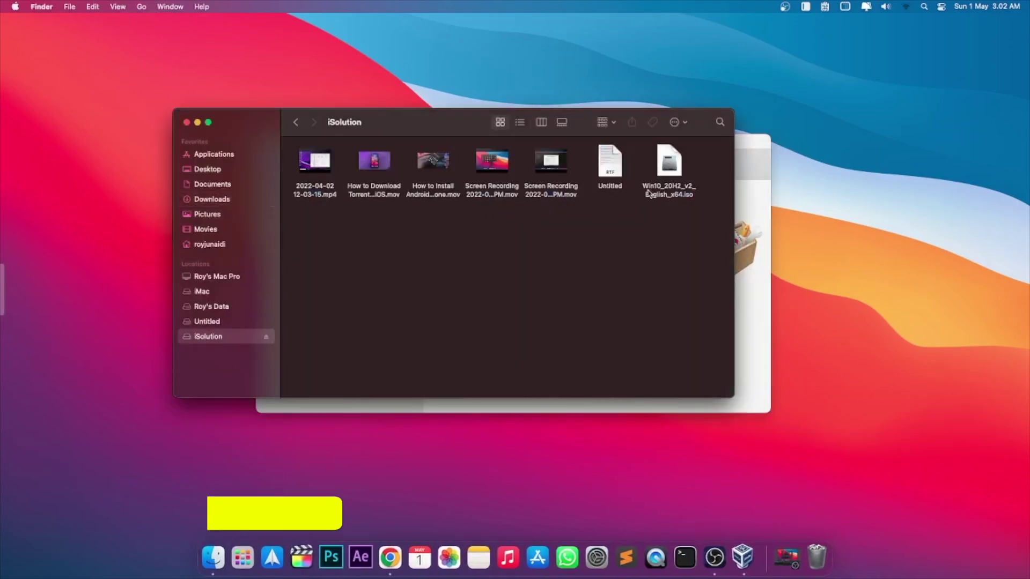
left_click(648, 193)
right_click(666, 175)
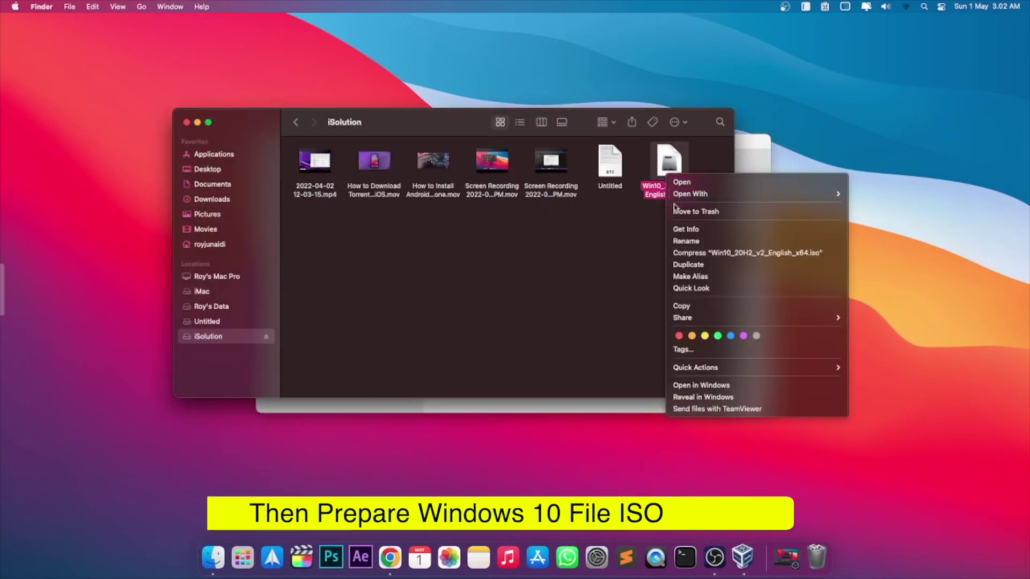
left_click(686, 229)
left_click_drag(59, 18, 448, 94)
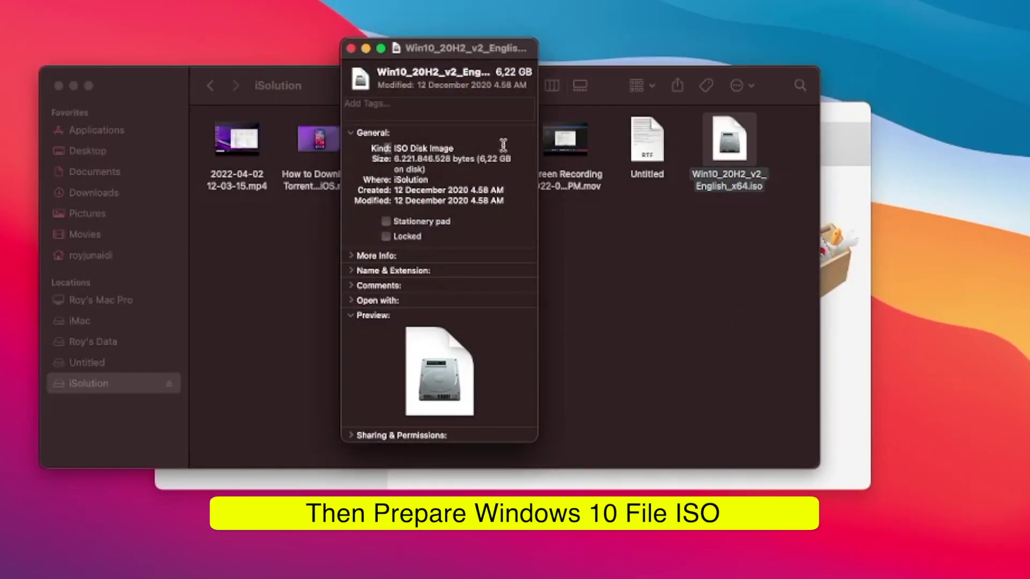
left_click_drag(476, 146, 368, 147)
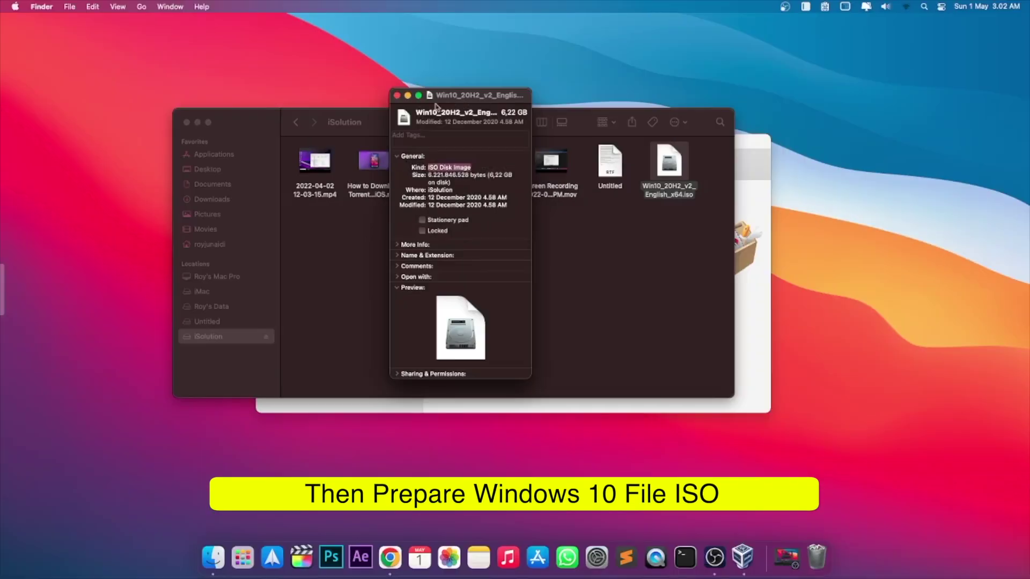
left_click(396, 95)
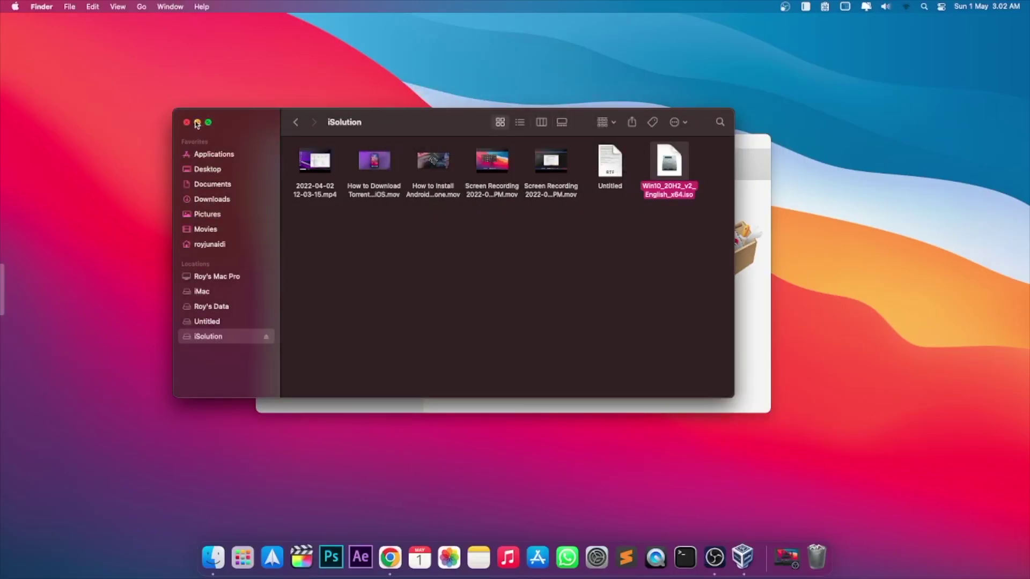
left_click(188, 123)
left_click(540, 159)
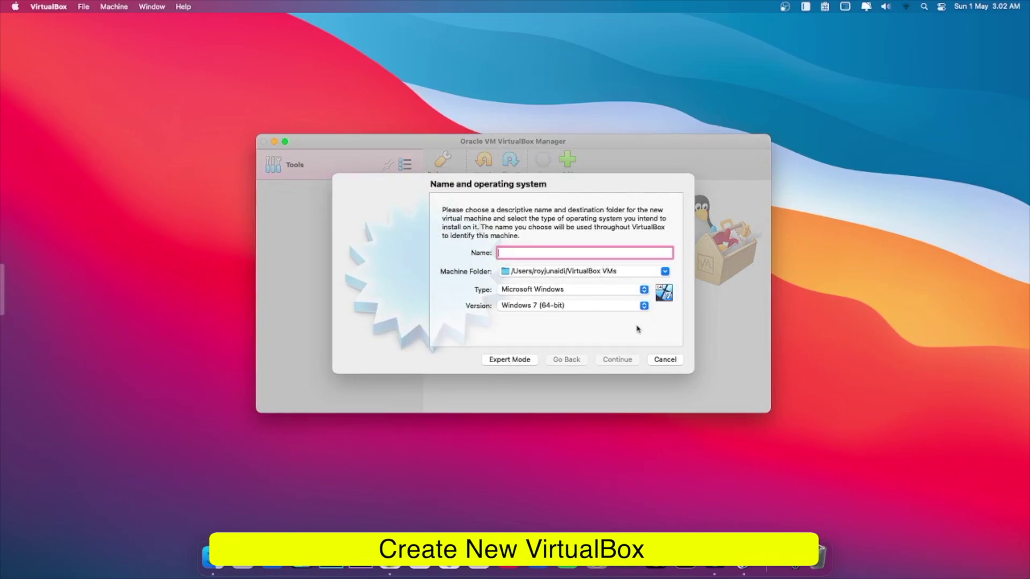
Step: Name the new machine 'Windows', set its version to Windows 10 (64-bit), and continue
type("Windows")
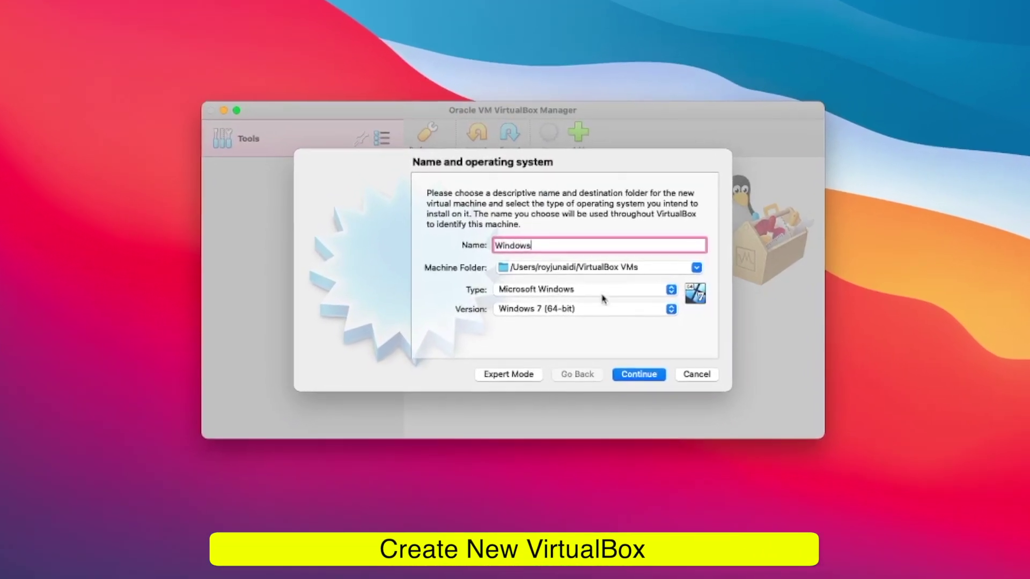
left_click(598, 306)
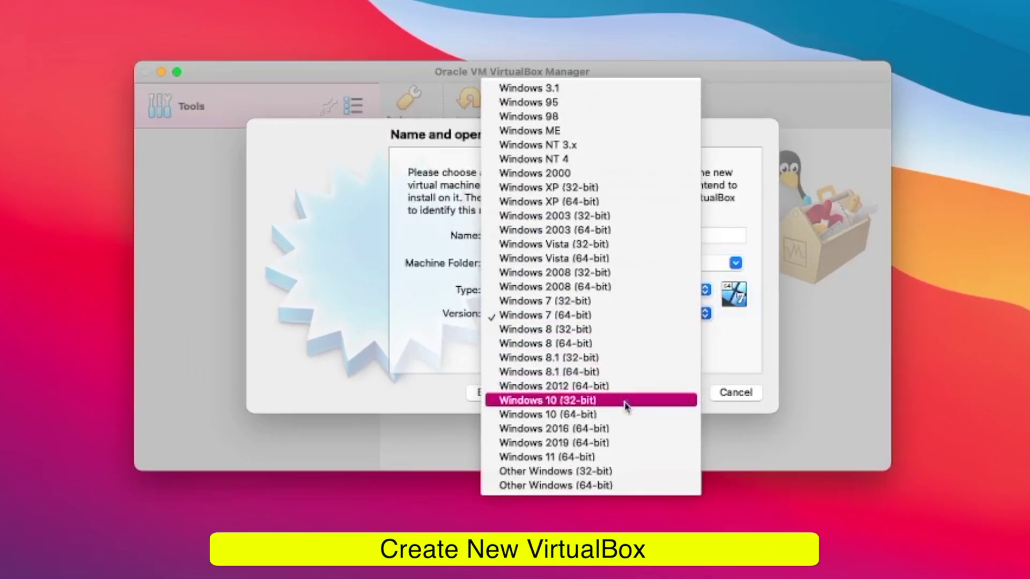
left_click(603, 371)
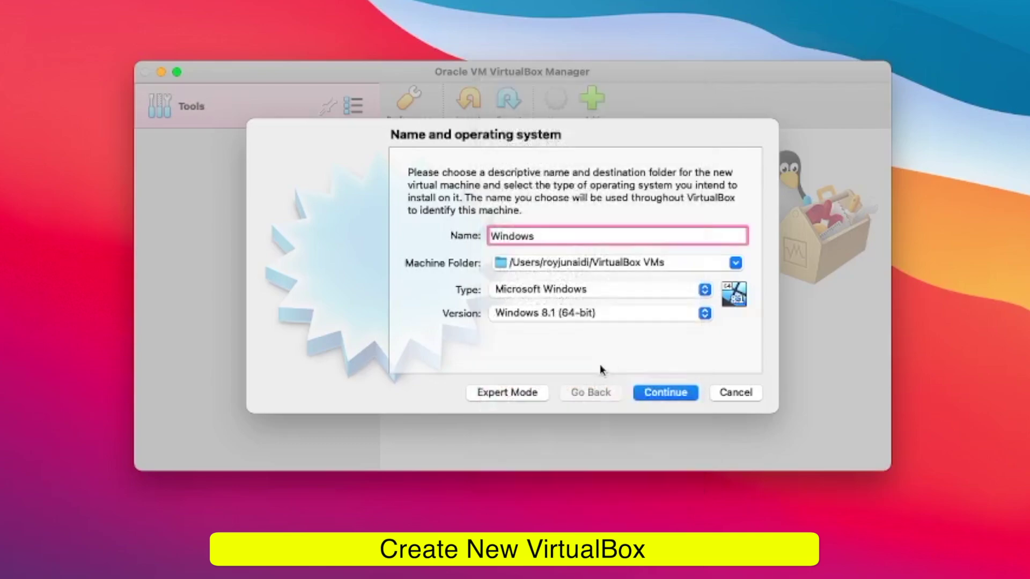
left_click(589, 316)
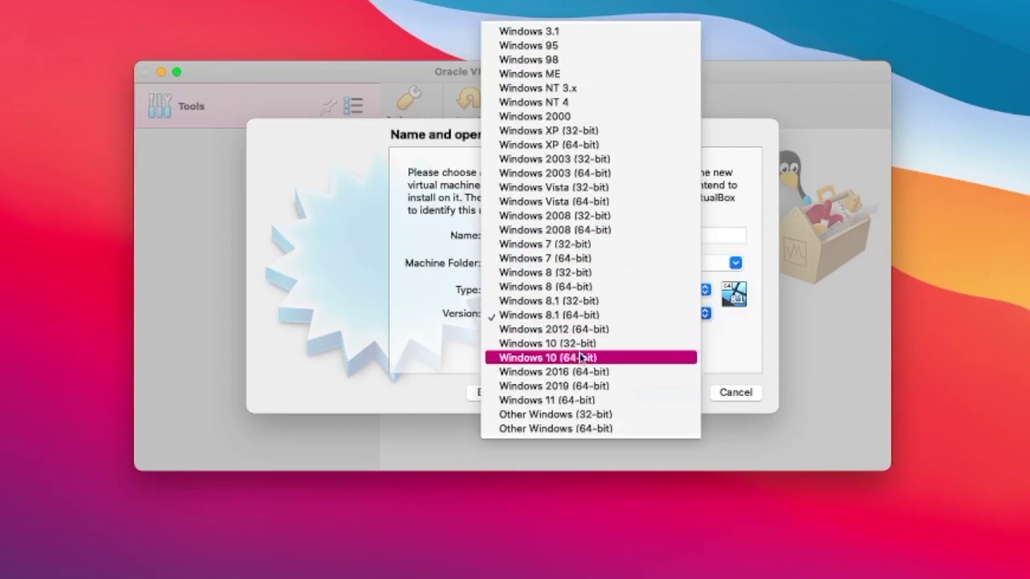
left_click(585, 343)
left_click(585, 315)
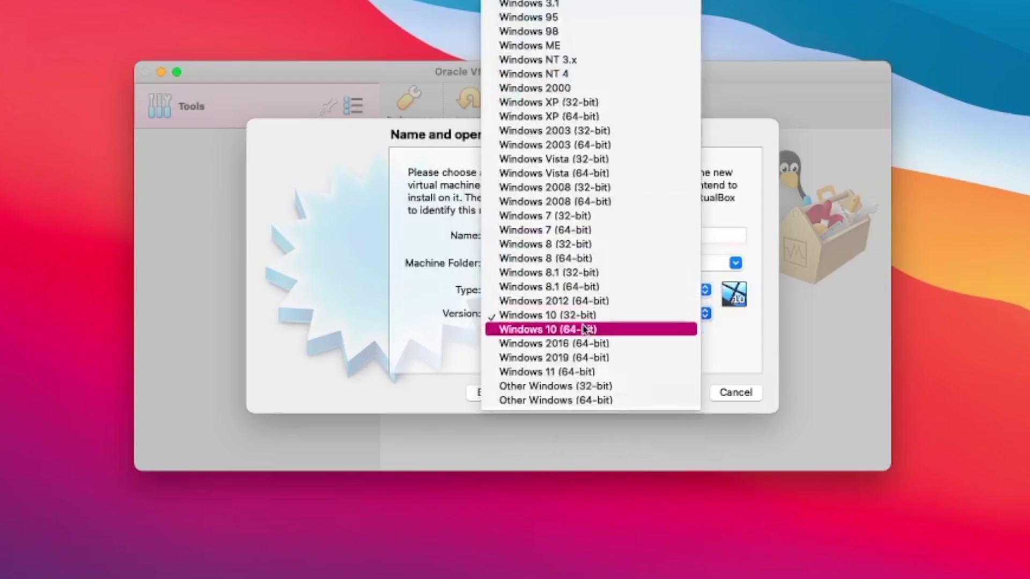
left_click(585, 328)
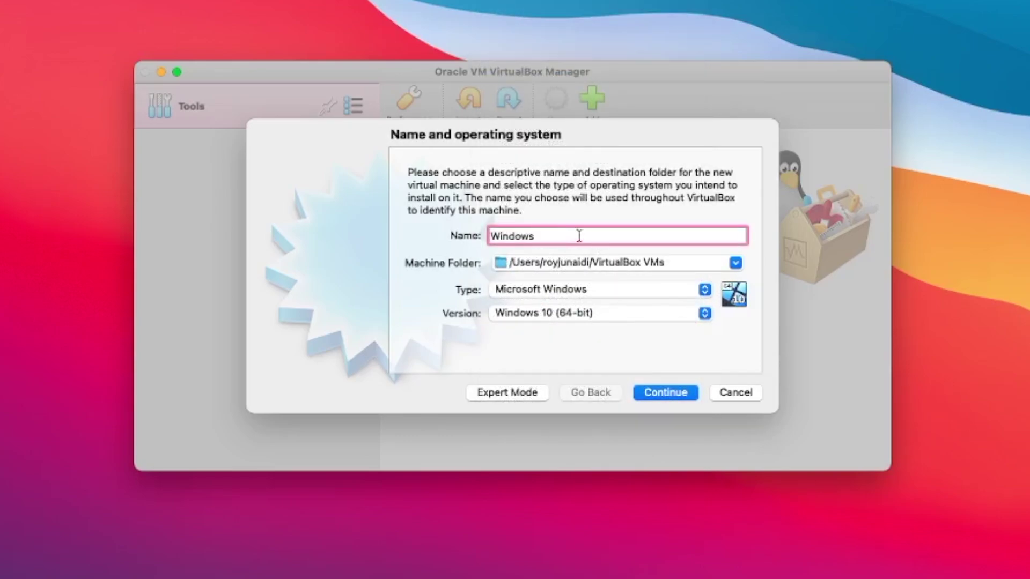
left_click(660, 393)
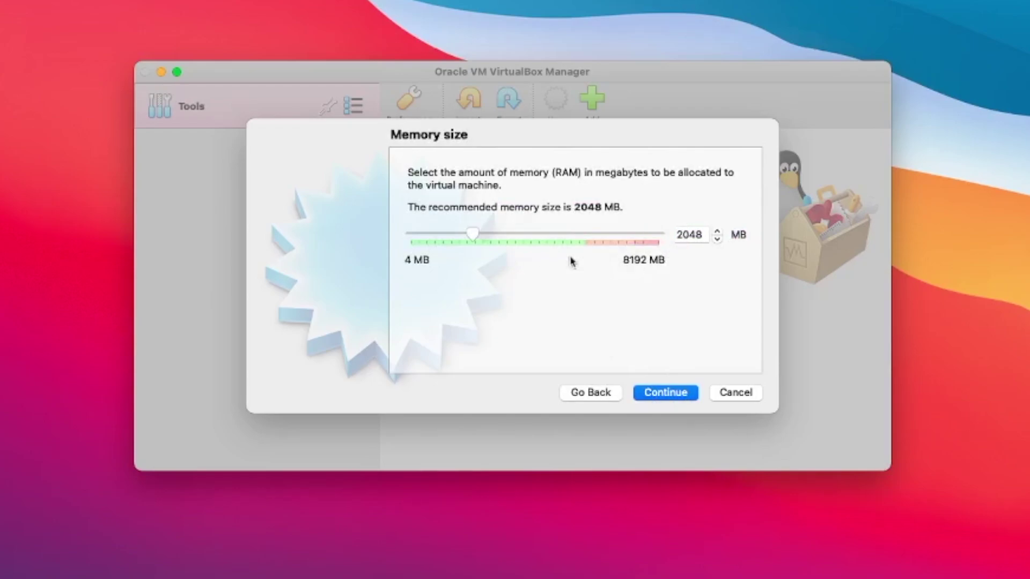
Step: Give the Windows VM 4096 MB of memory
left_click_drag(479, 237, 536, 243)
left_click_drag(533, 240, 534, 240)
left_click(664, 390)
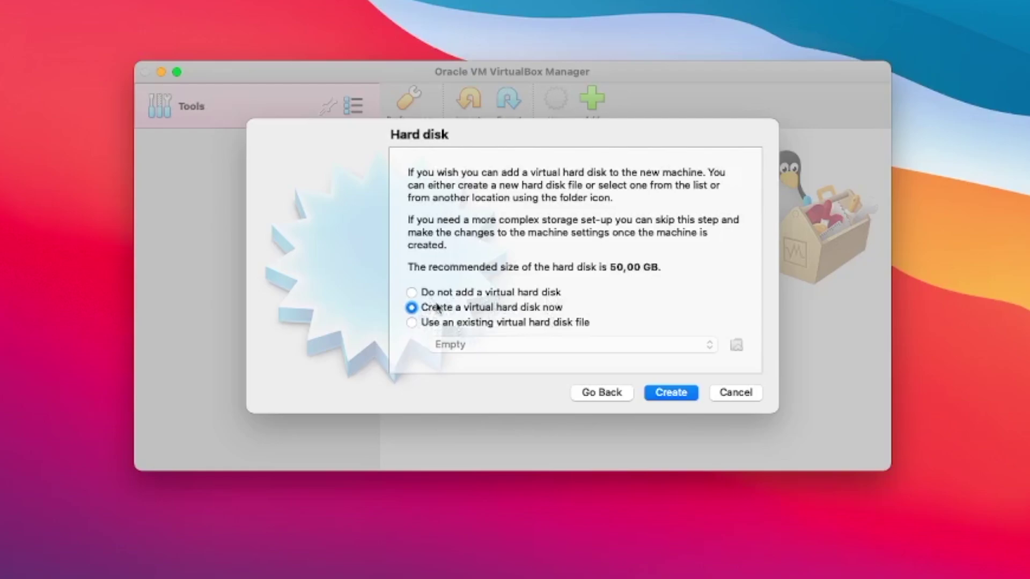
Step: Create a dynamically allocated VMDK virtual hard disk of 62,22 GB and finish the machine
left_click(670, 393)
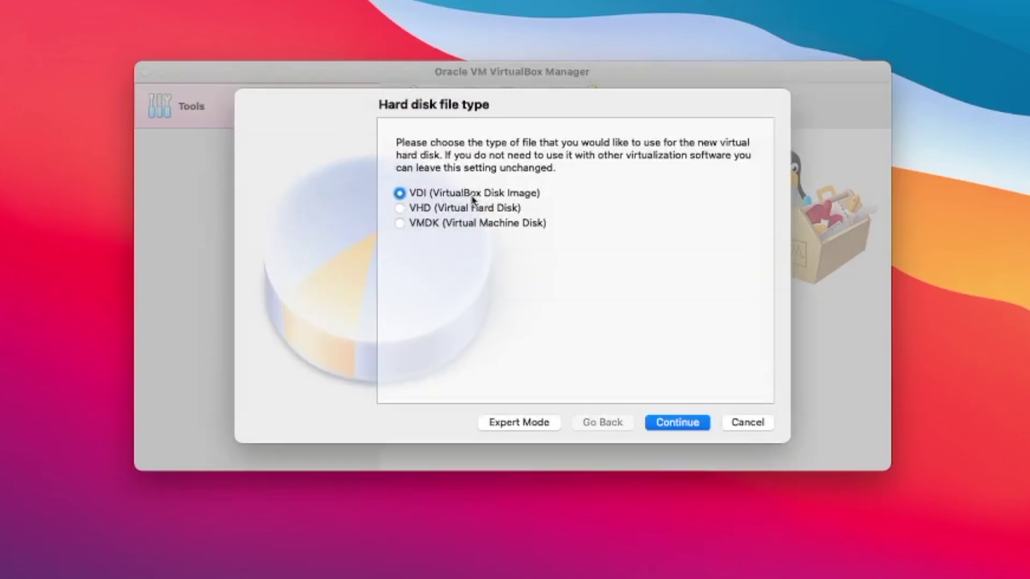
left_click(495, 227)
left_click(668, 425)
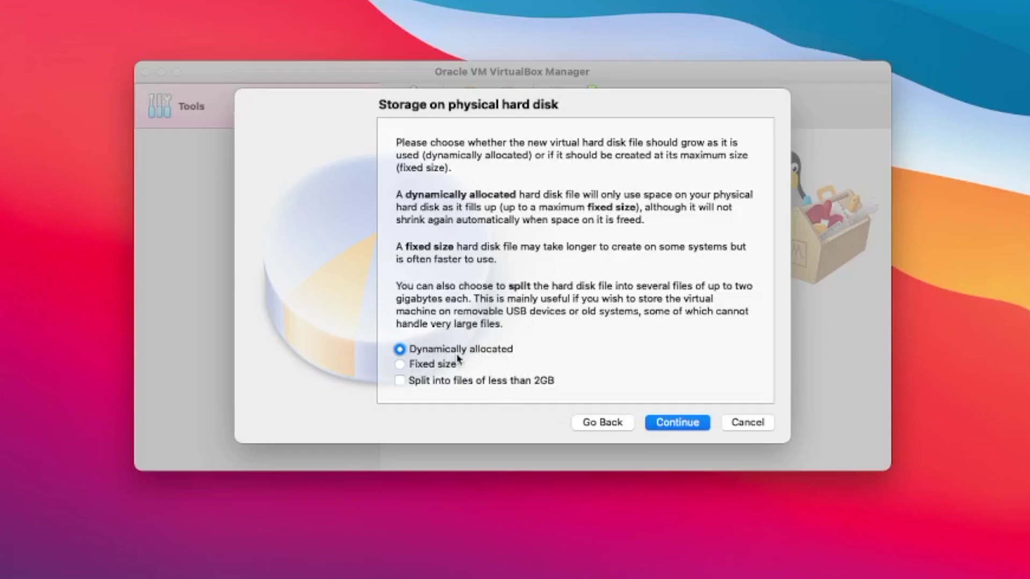
left_click(703, 426)
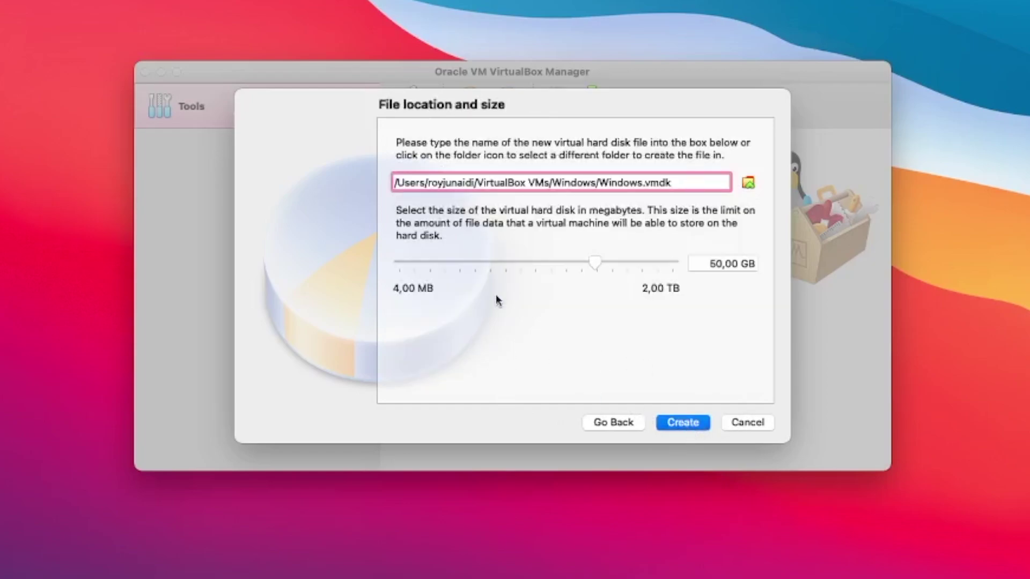
mouse_move(593, 262)
left_mouse_down()
mouse_move(573, 261)
mouse_move(599, 265)
left_mouse_up()
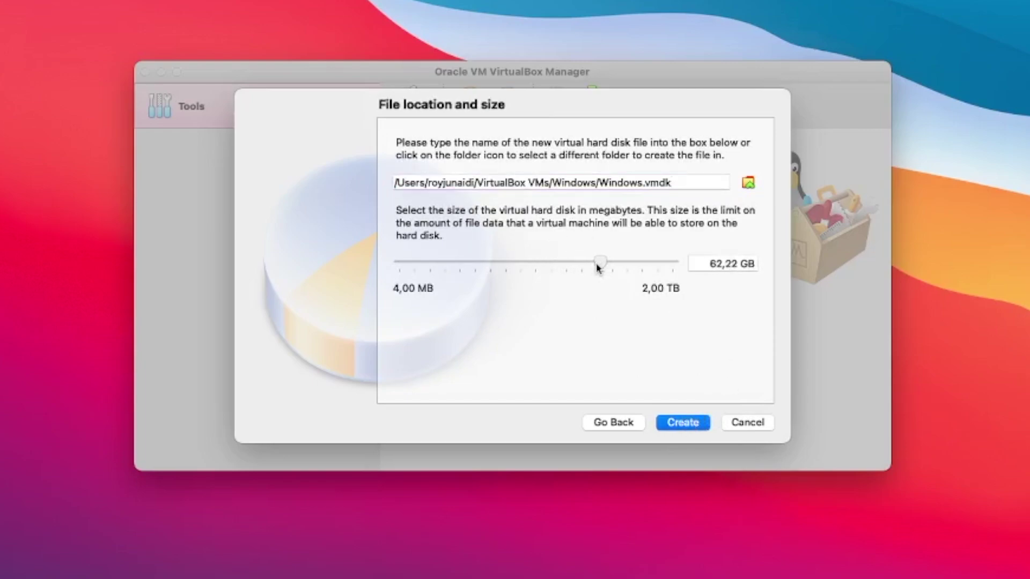
left_click(683, 420)
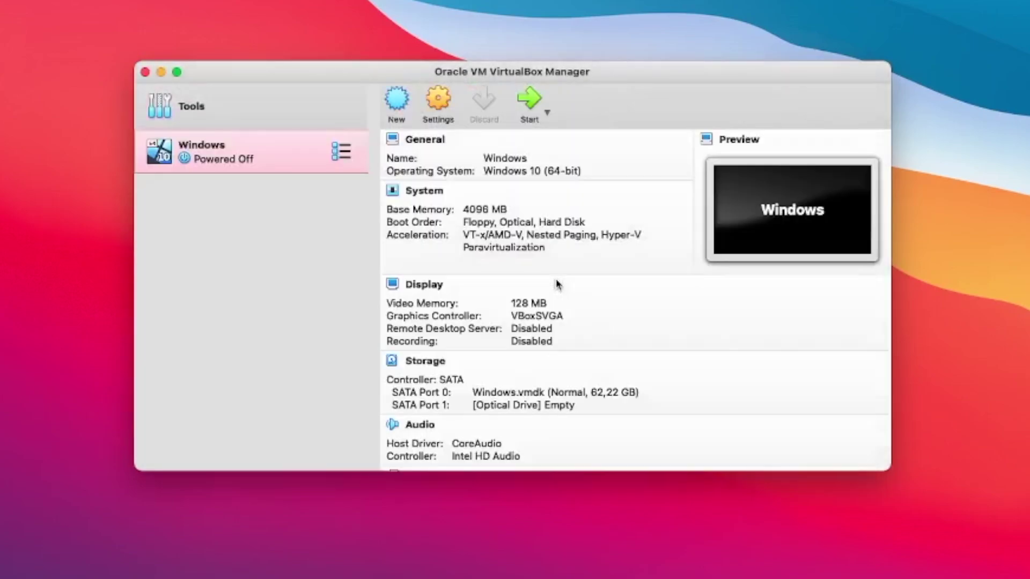
Step: Enlarge and reposition the VirtualBox Manager window to show the full VM details
left_click_drag(890, 471, 972, 516)
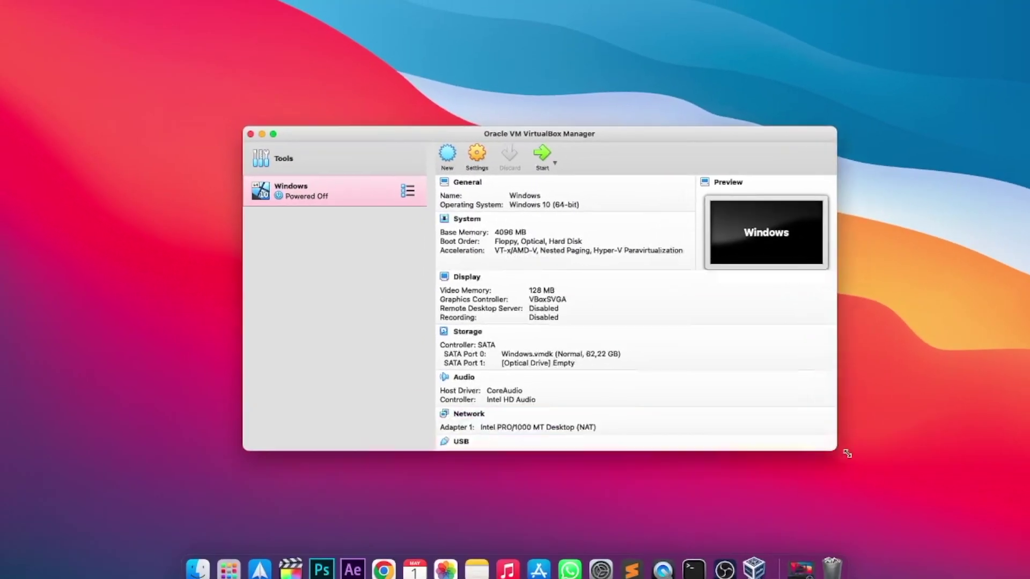
left_click_drag(847, 454, 917, 495)
left_click_drag(647, 163, 563, 132)
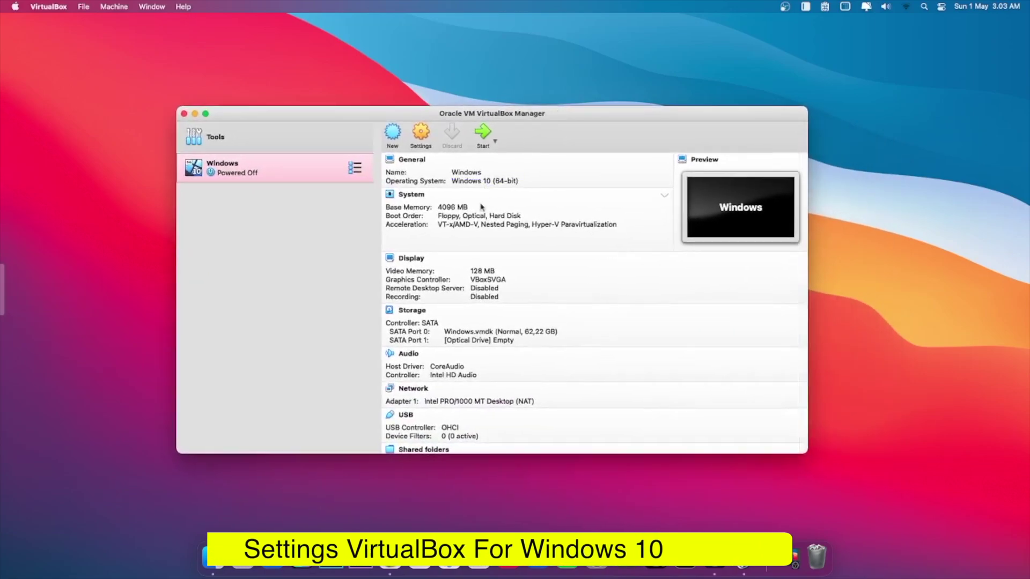
Step: In the Windows VM's settings, review the System chipset choices, keeping PIIX3
left_click(421, 142)
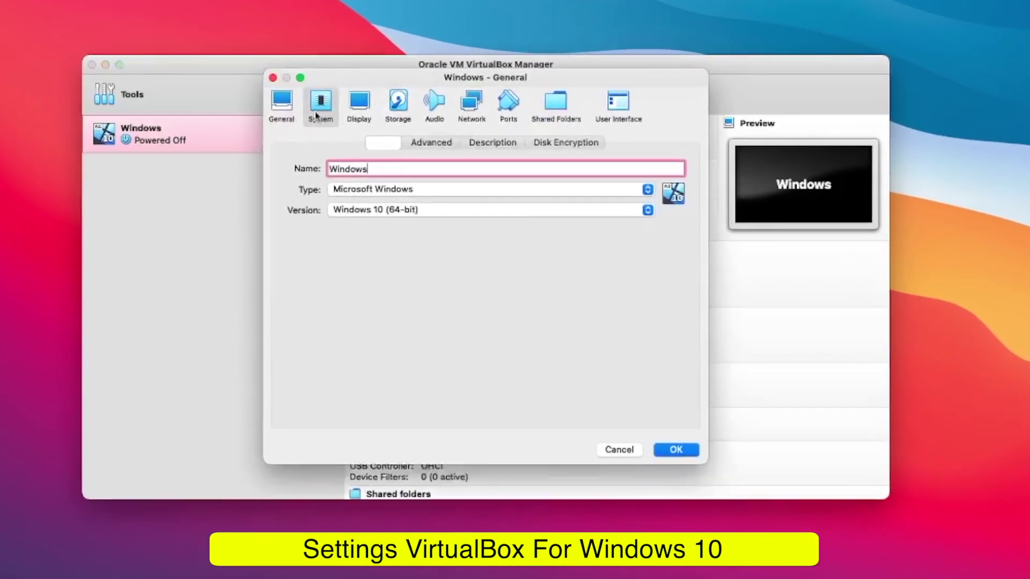
left_click(317, 114)
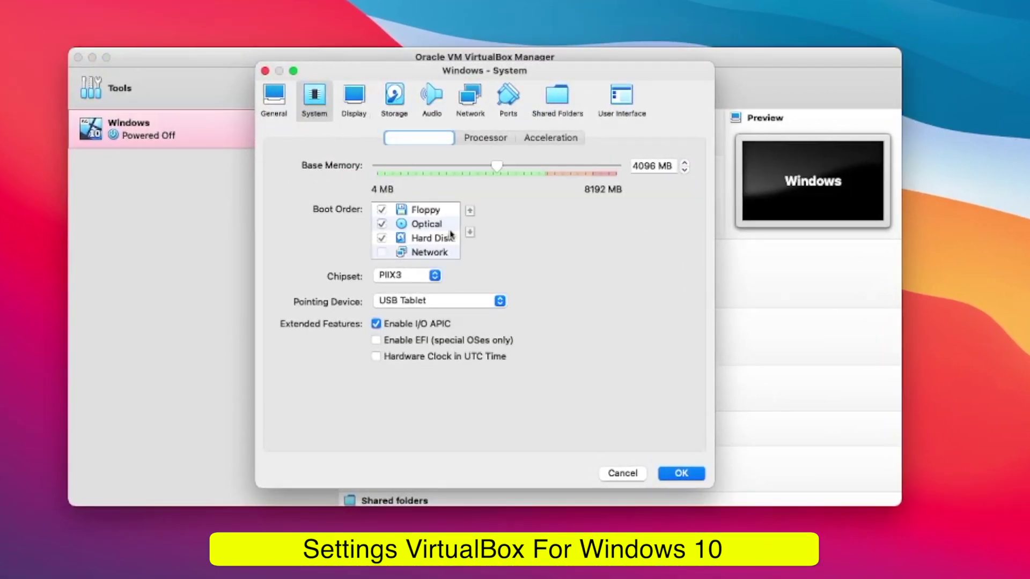
left_click(404, 276)
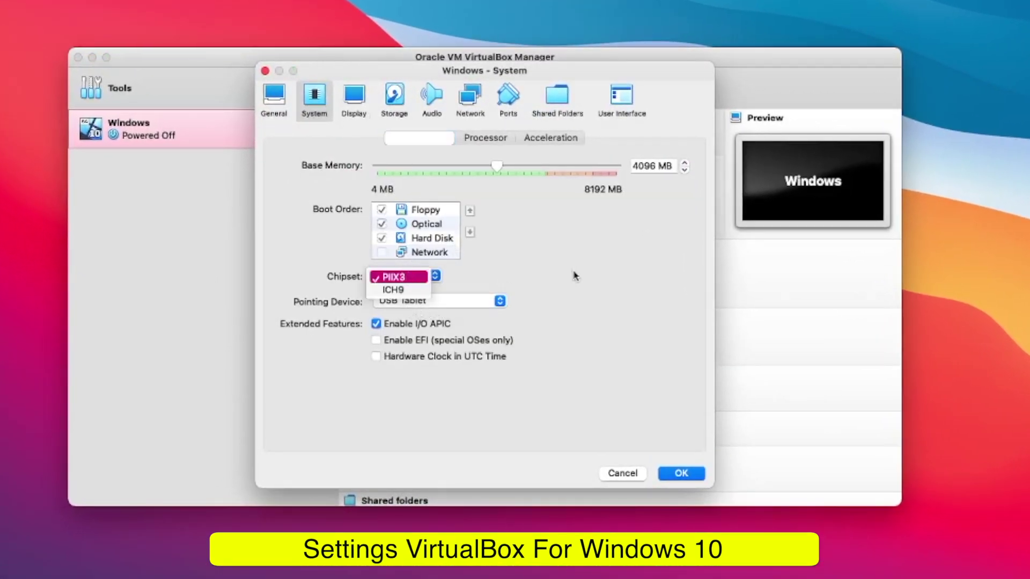
key("Escape")
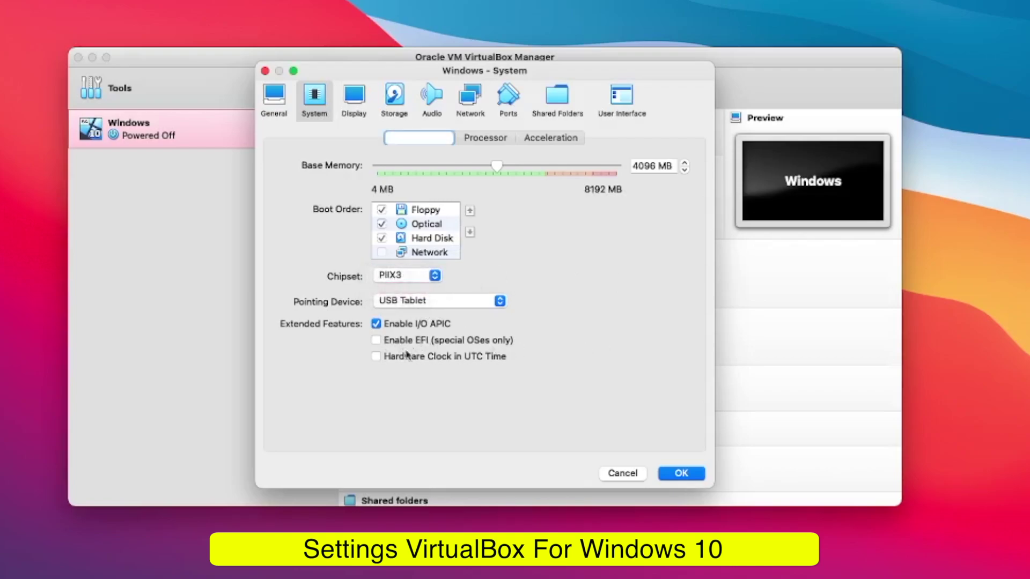
Step: On the Display page, keep VBoxSVGA, enable 3D acceleration and raise video memory to 256 MB
left_click(362, 113)
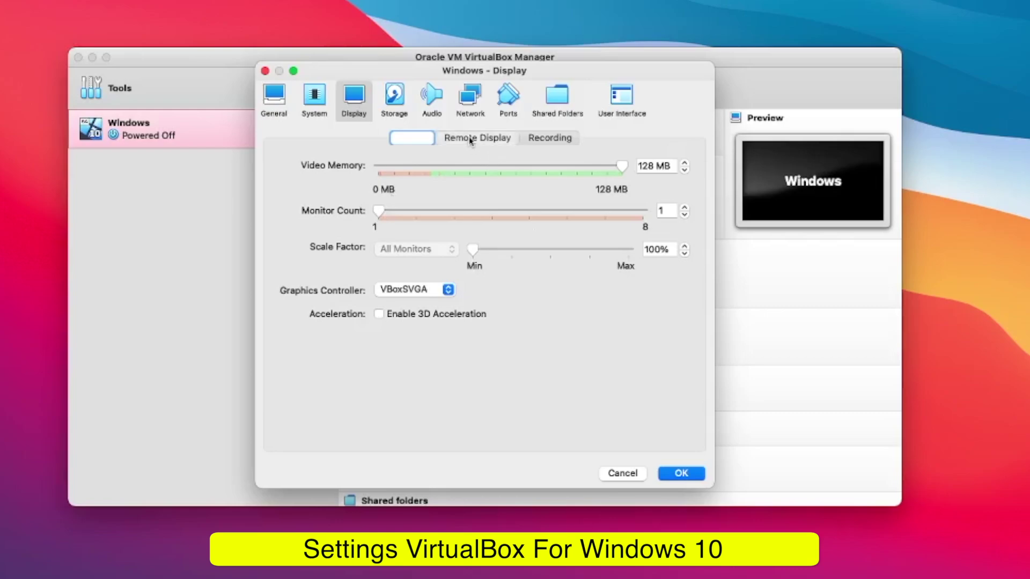
left_click(472, 138)
left_click(427, 137)
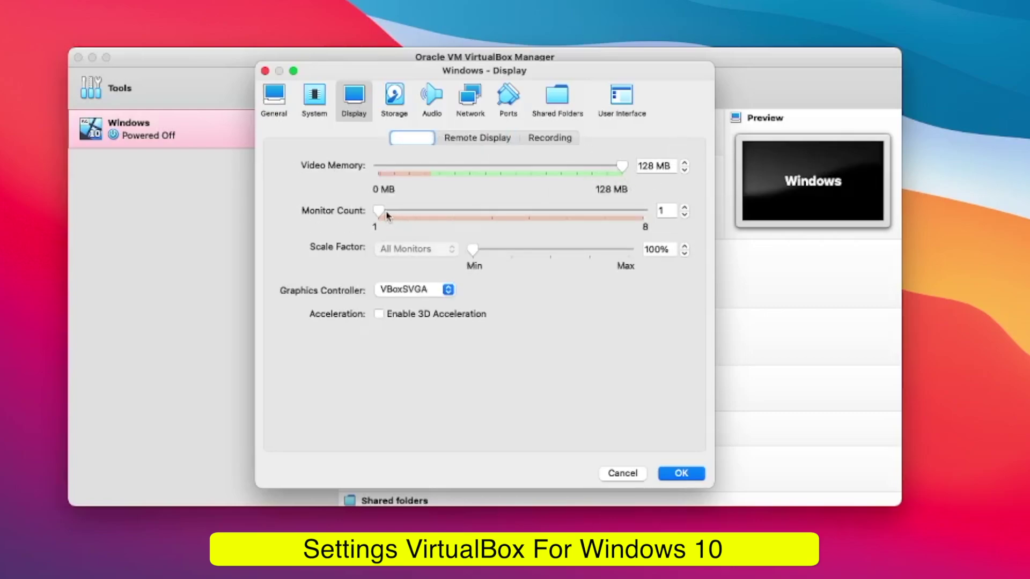
left_click(421, 292)
left_click(440, 329)
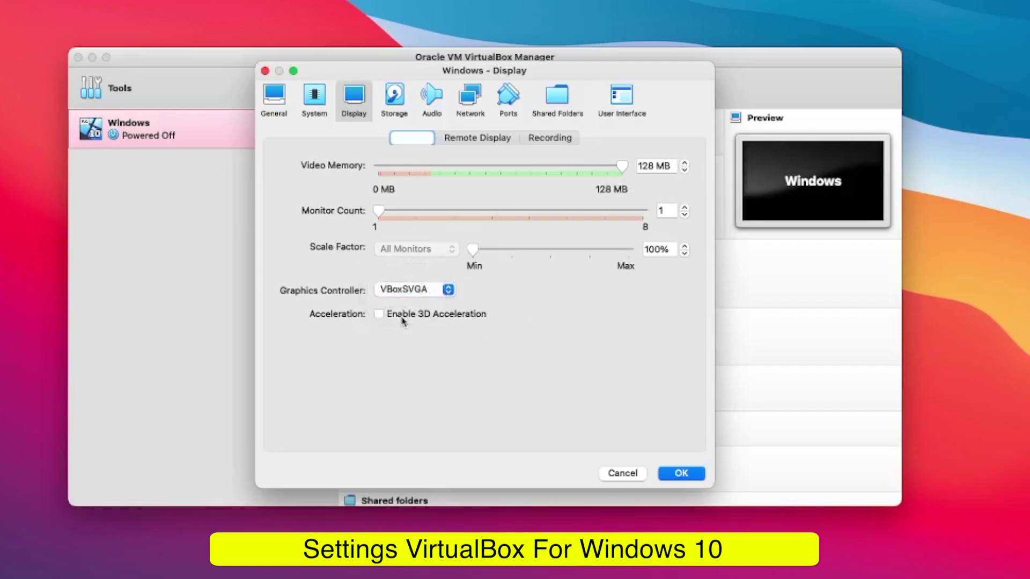
left_click(403, 317)
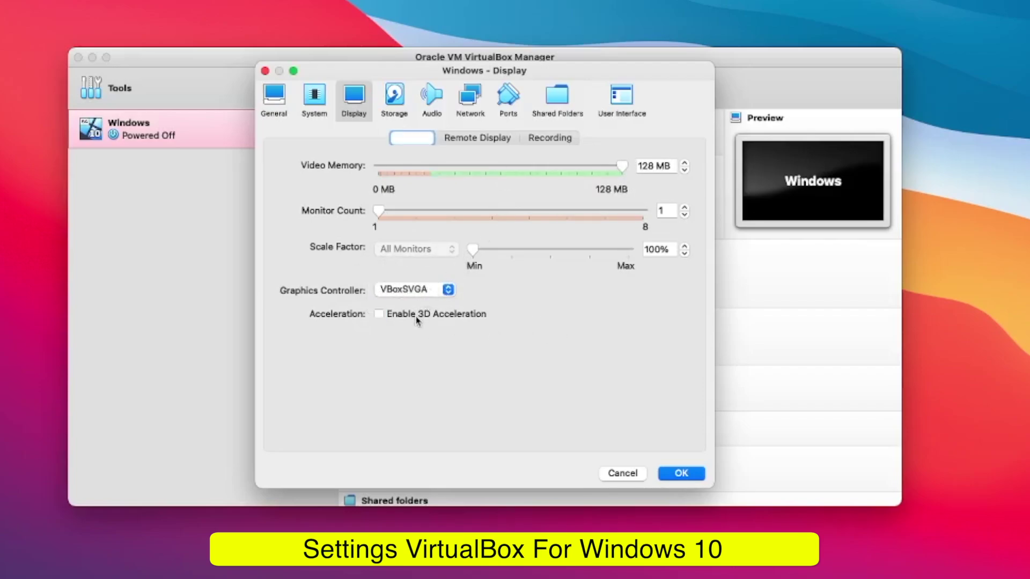
left_click_drag(499, 167, 623, 165)
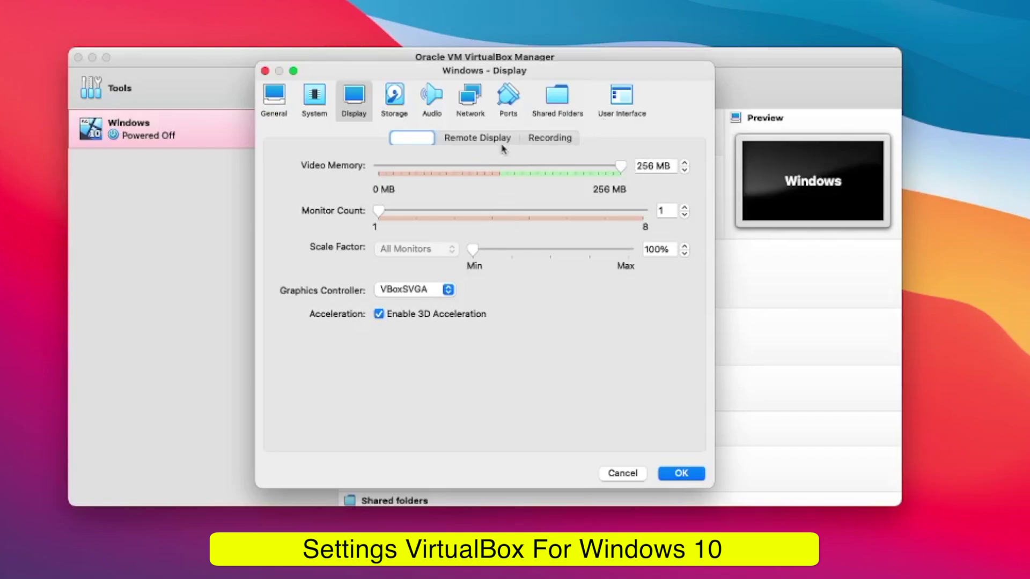
Step: Look through the Remote Display, Recording and Storage pages, then close the settings window
left_click(477, 137)
left_click(550, 138)
left_click(394, 96)
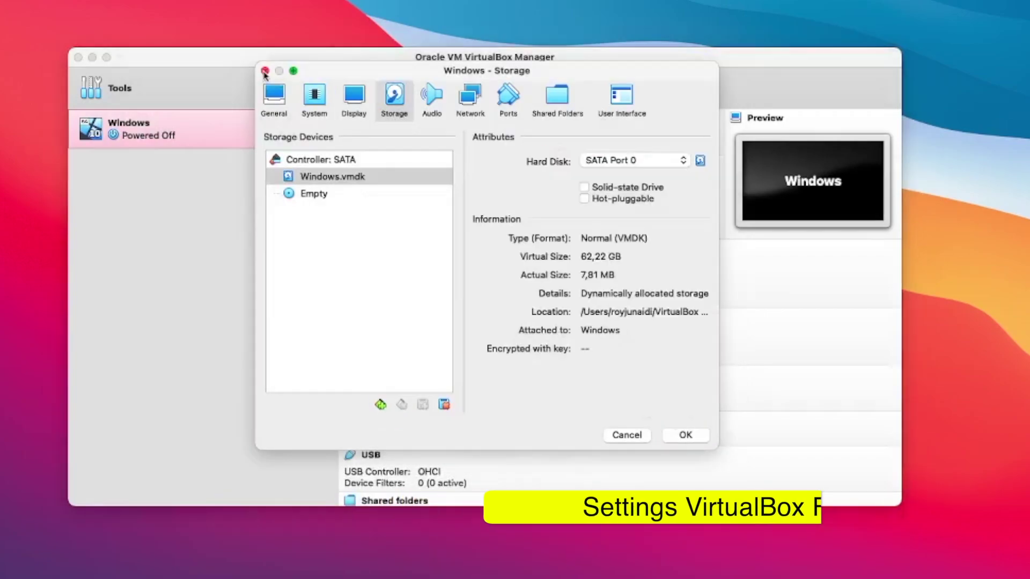
left_click(264, 71)
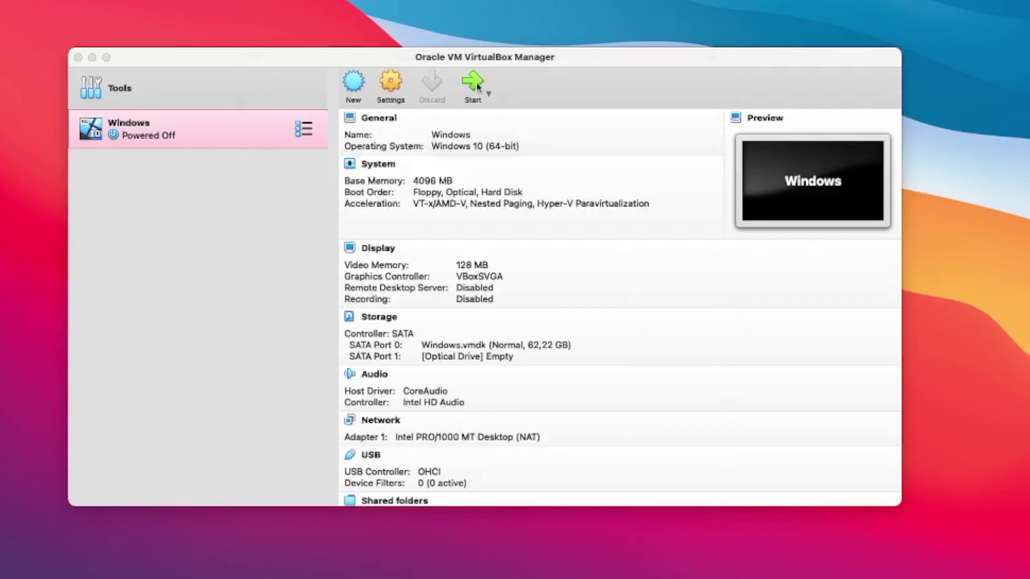
Step: Start the Windows VM with Win10_20H2_v2_English_x64.iso from iSolution added as its start-up disk
left_click(474, 84)
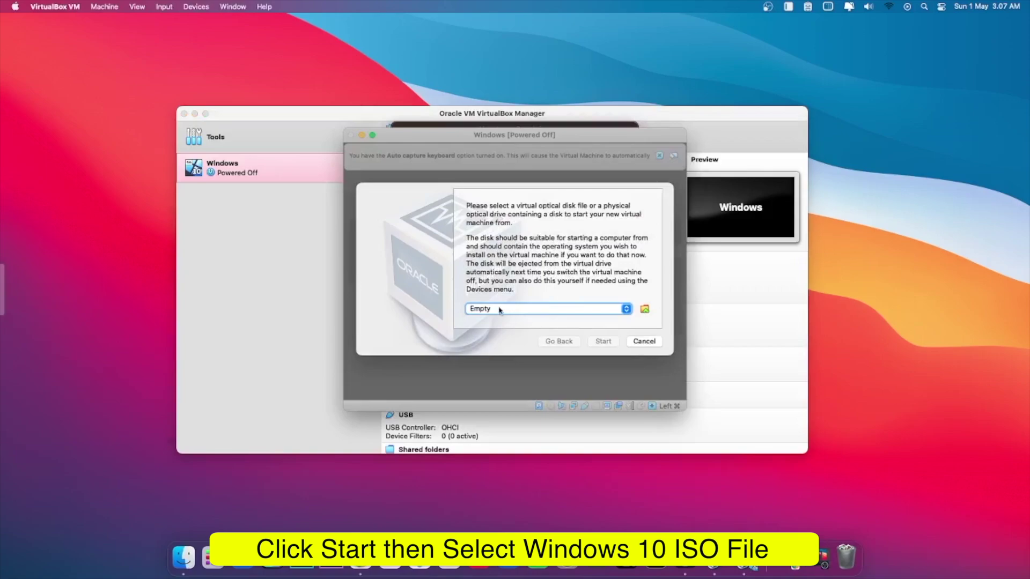
left_click(495, 310)
left_click(640, 314)
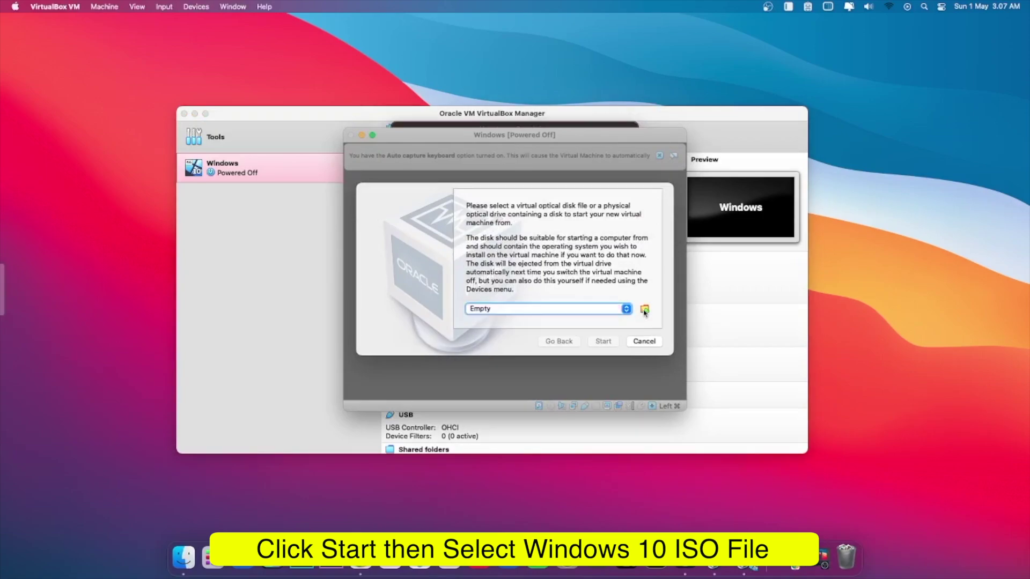
left_click(644, 310)
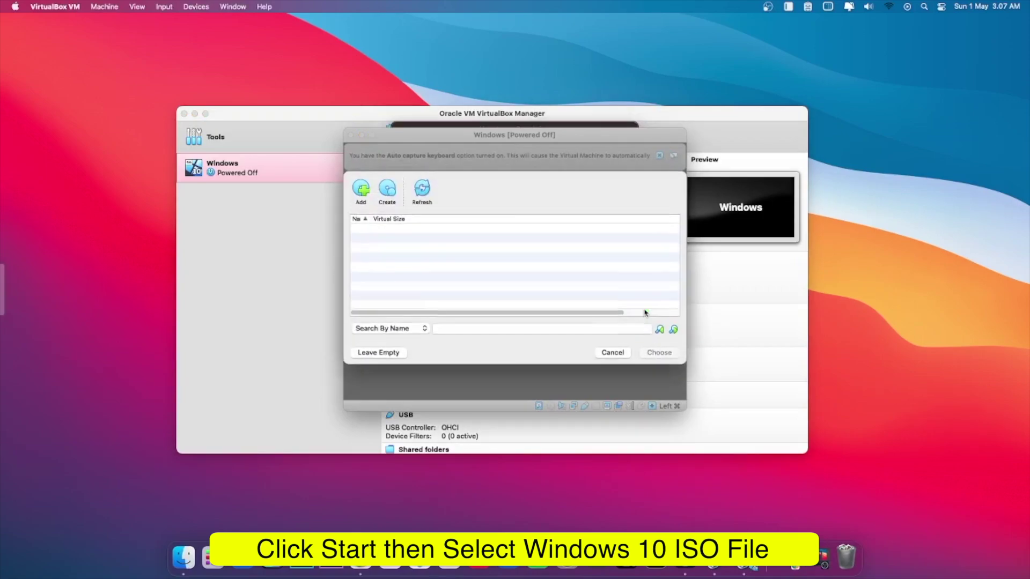
left_click(365, 198)
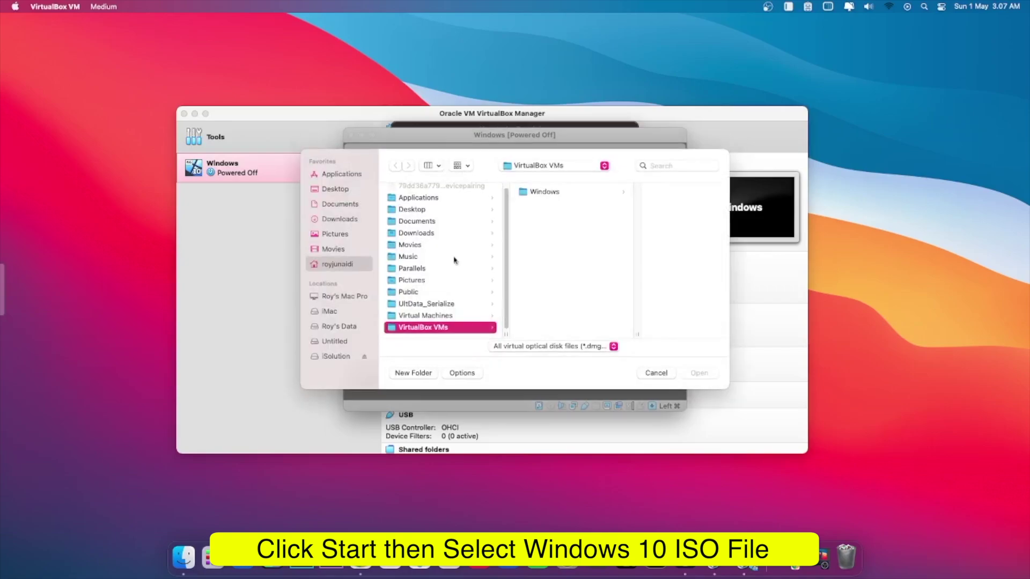
left_click(339, 355)
left_click(445, 262)
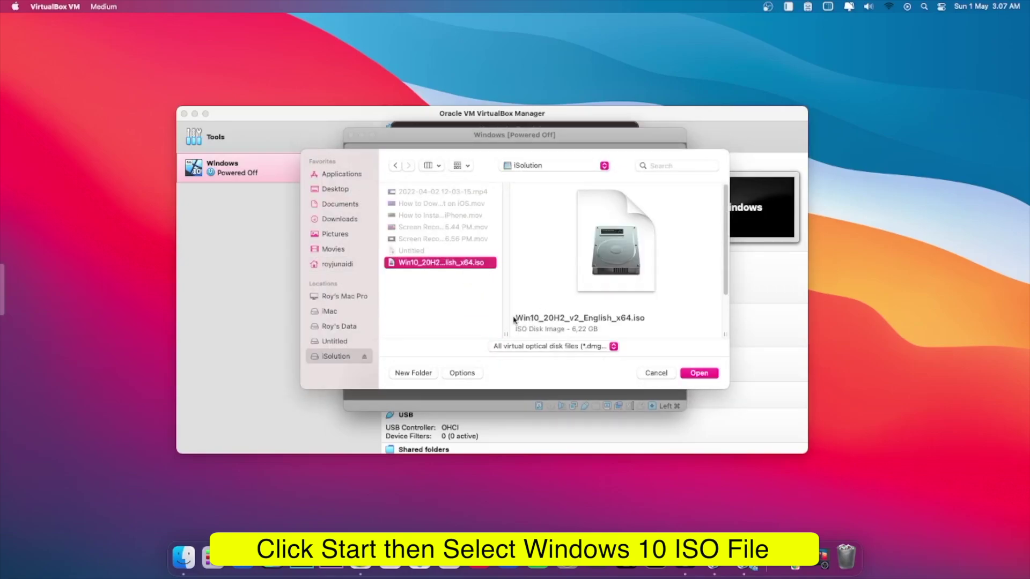
left_click(699, 374)
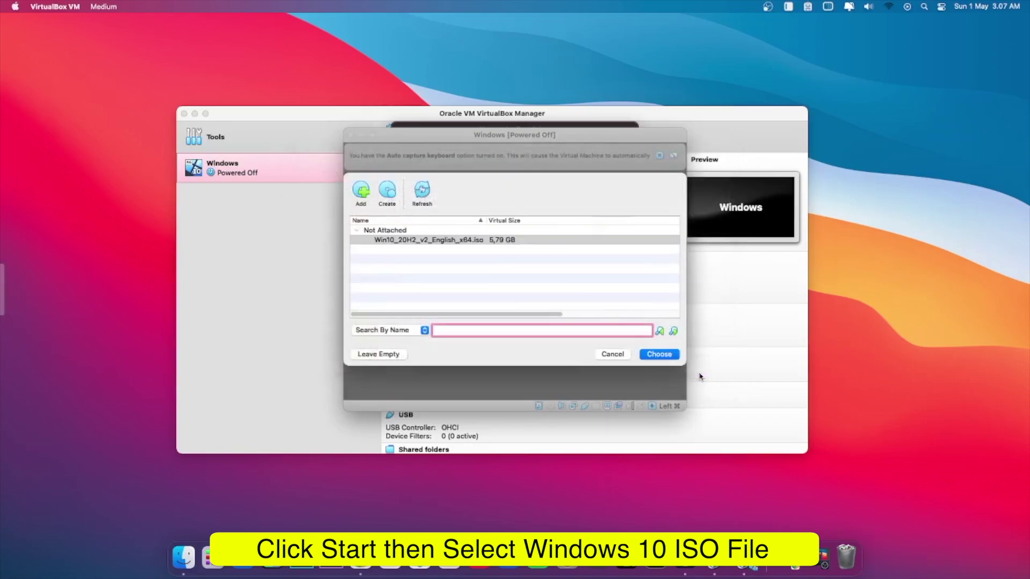
left_click(663, 356)
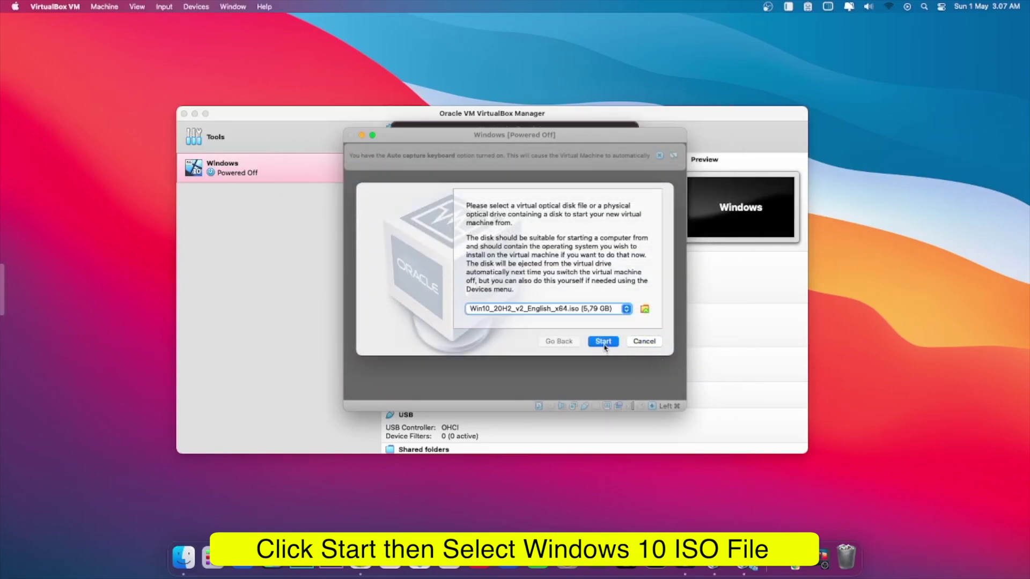
left_click(603, 342)
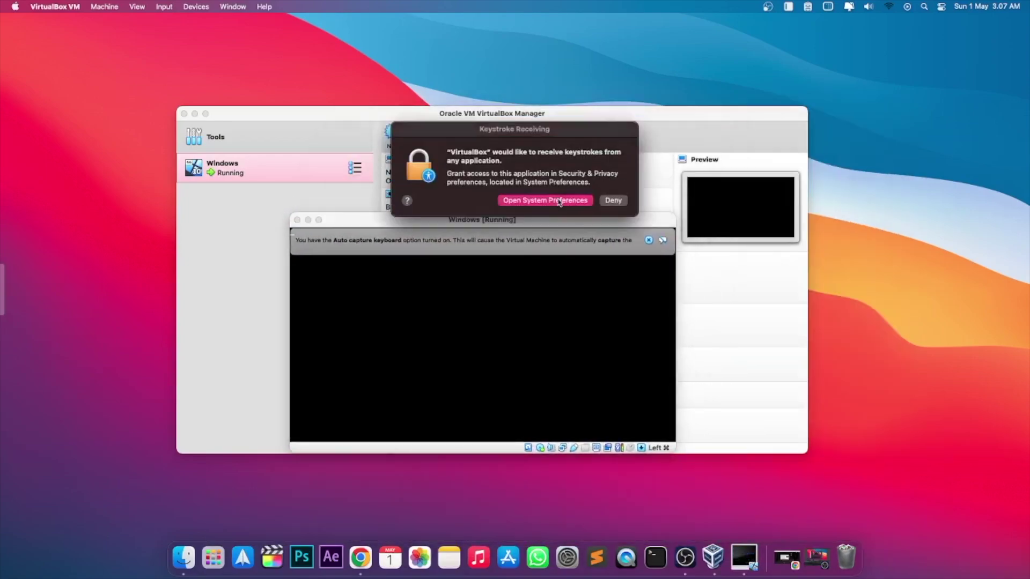
Step: Answer macOS's keystroke and accessibility permission prompts for VirtualBox
left_click(560, 201)
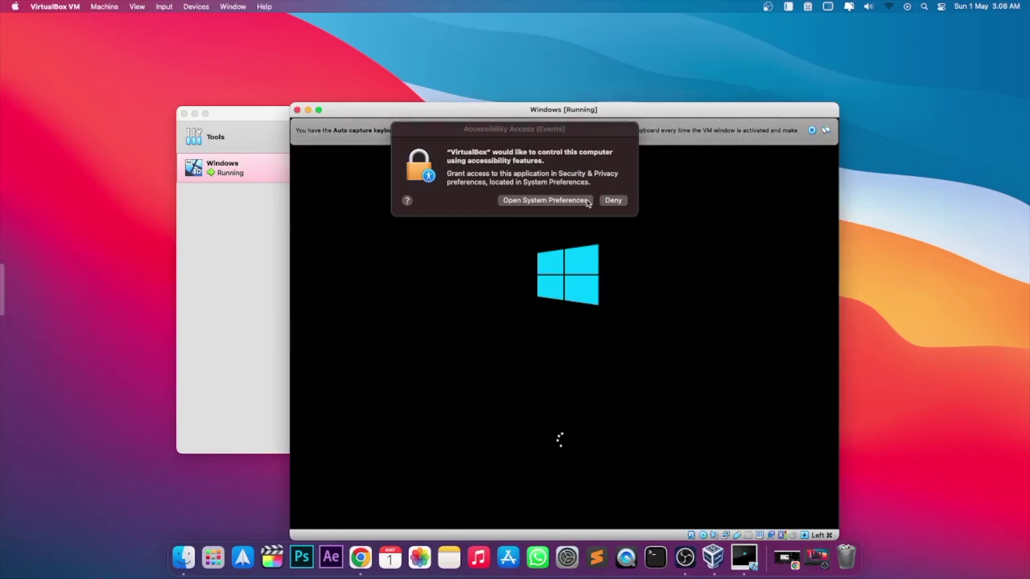
left_click(612, 200)
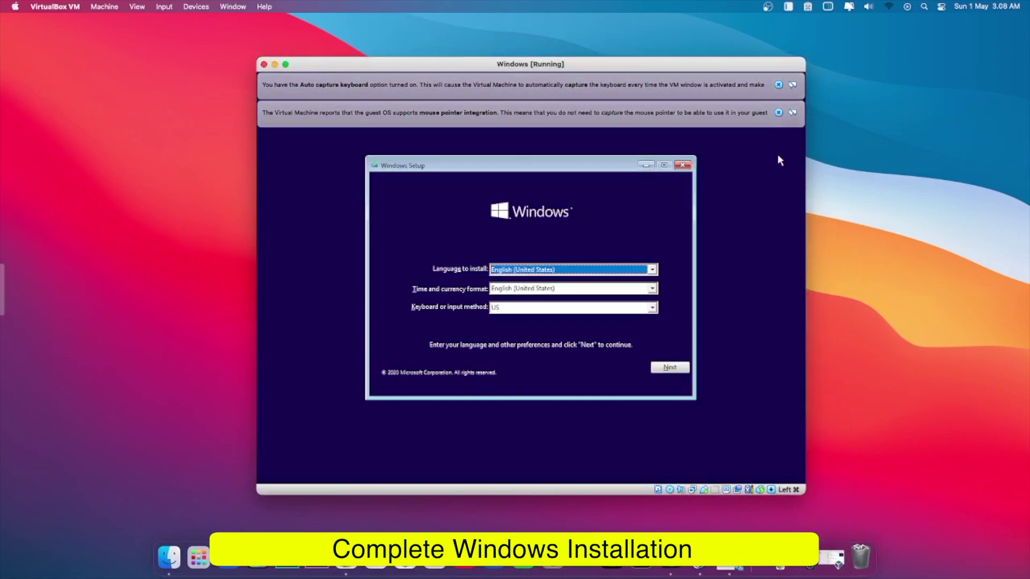
Step: Dismiss the auto-capture notice, accept the English (United States) language settings and begin installing Windows
left_click(777, 85)
left_click_drag(671, 75, 630, 68)
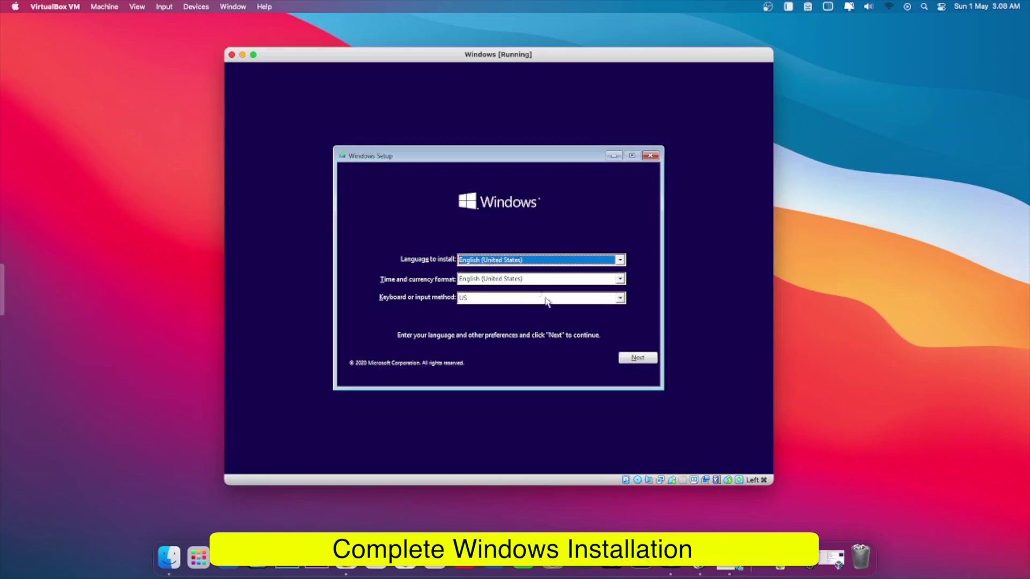
left_click(638, 357)
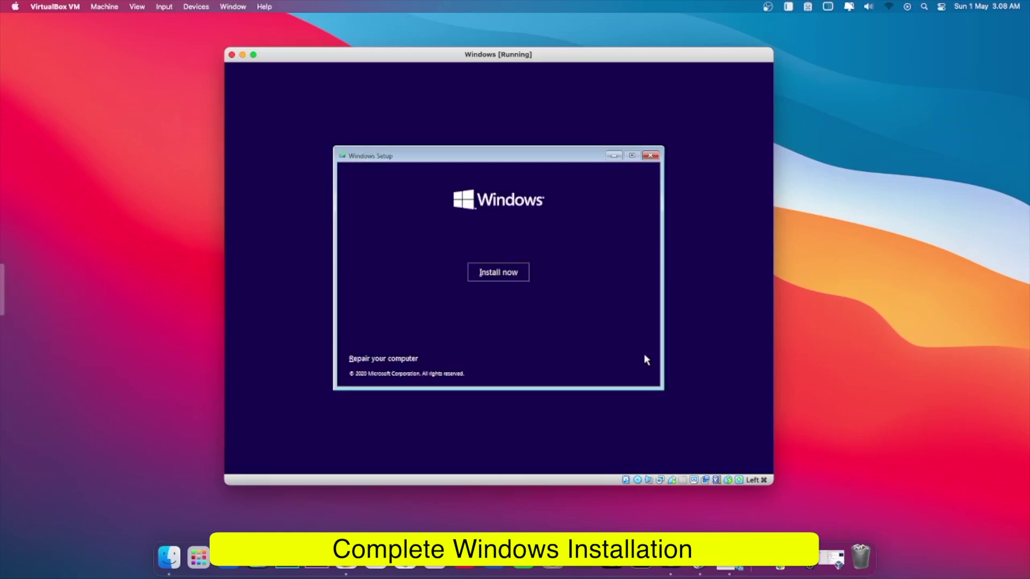
left_click(503, 278)
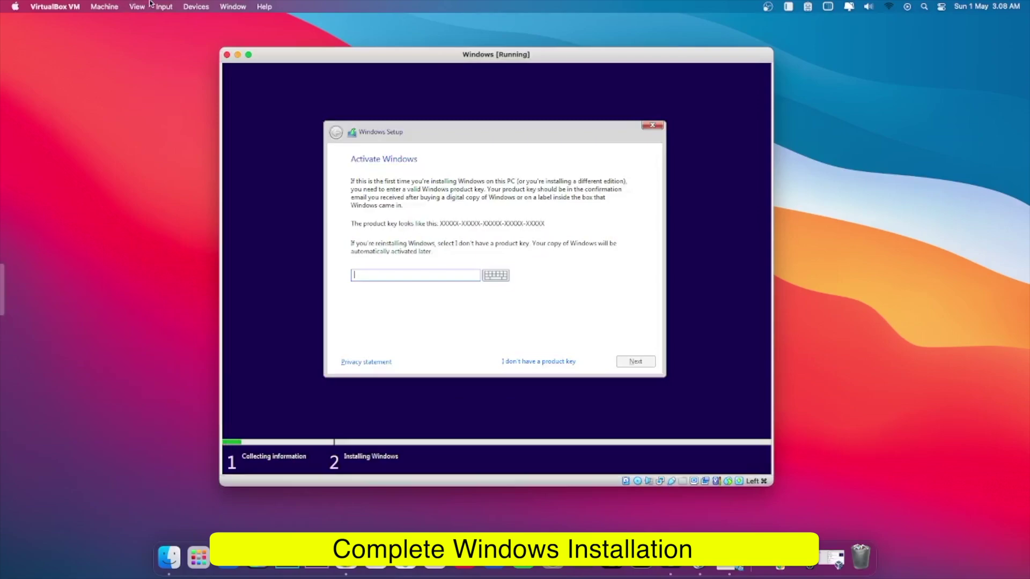
Step: Switch the VM to full-screen, then return it to a normal window without quitting setup
left_click(145, 5)
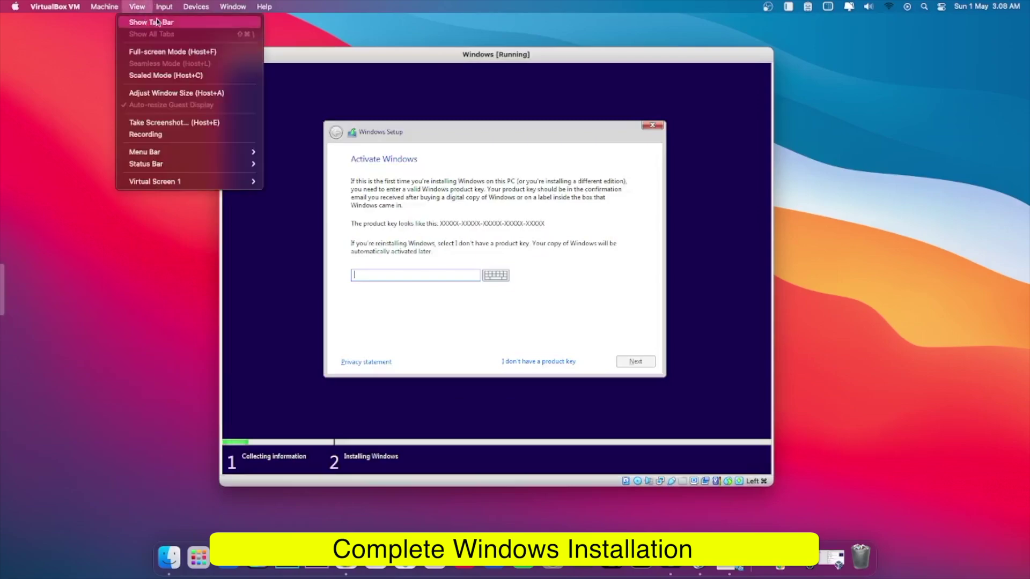
left_click(174, 52)
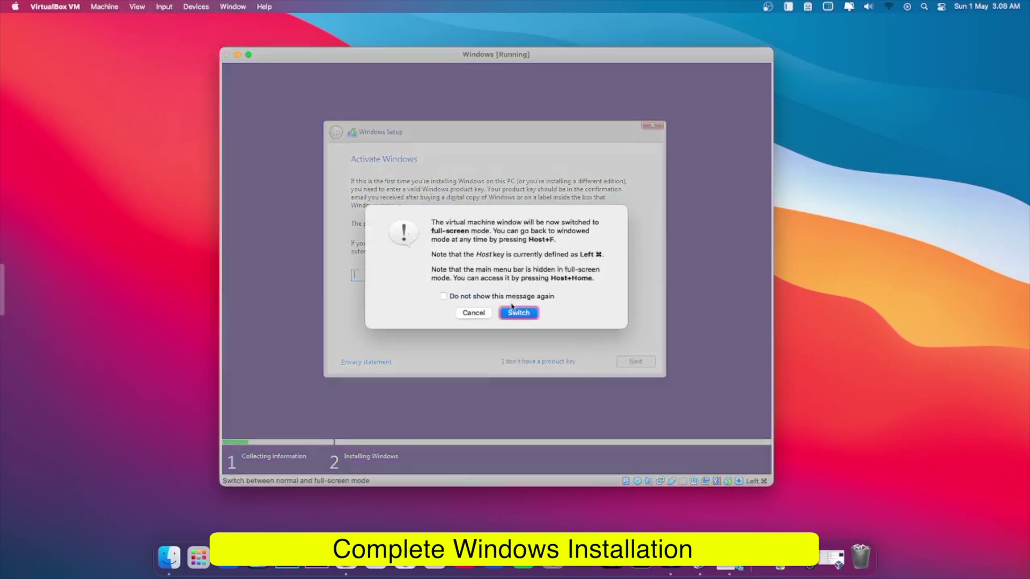
left_click(516, 312)
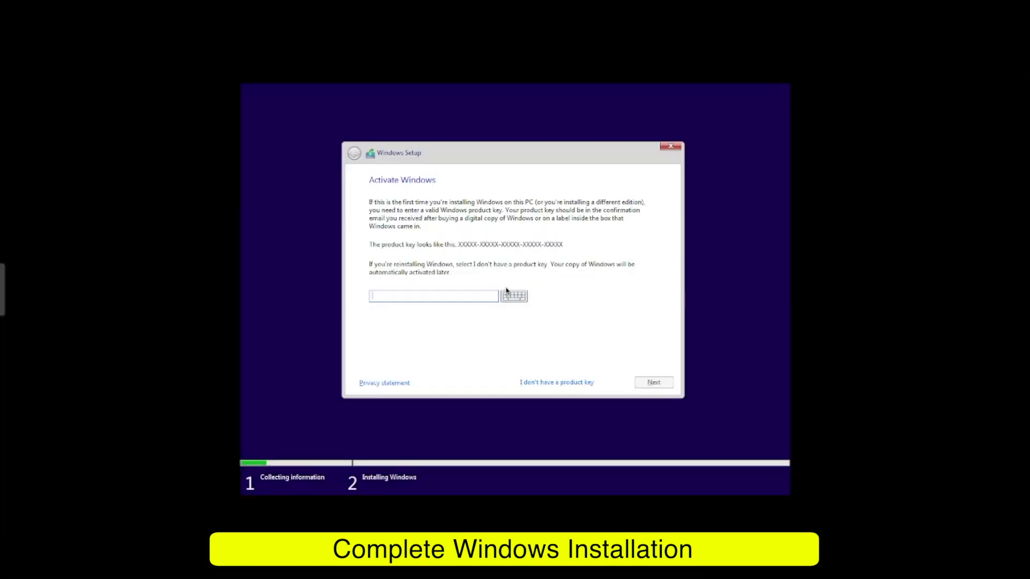
mouse_move(249, 1)
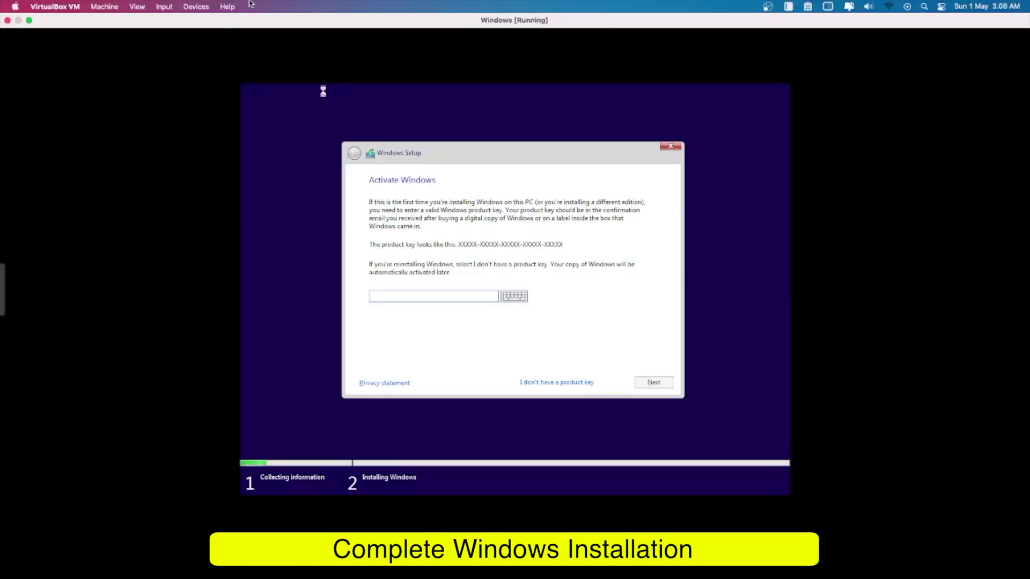
key("Escape")
left_click(30, 20)
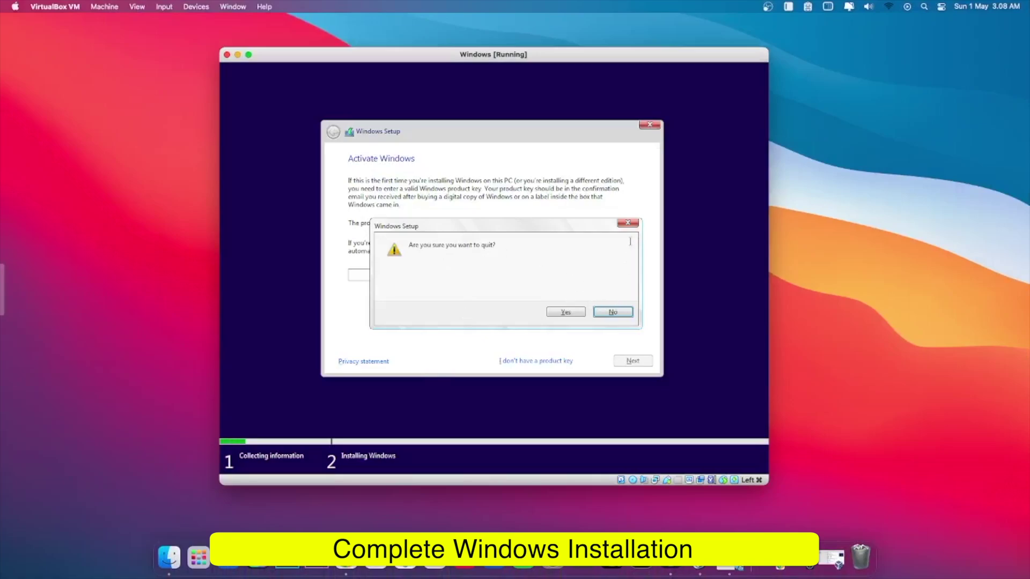
left_click(613, 311)
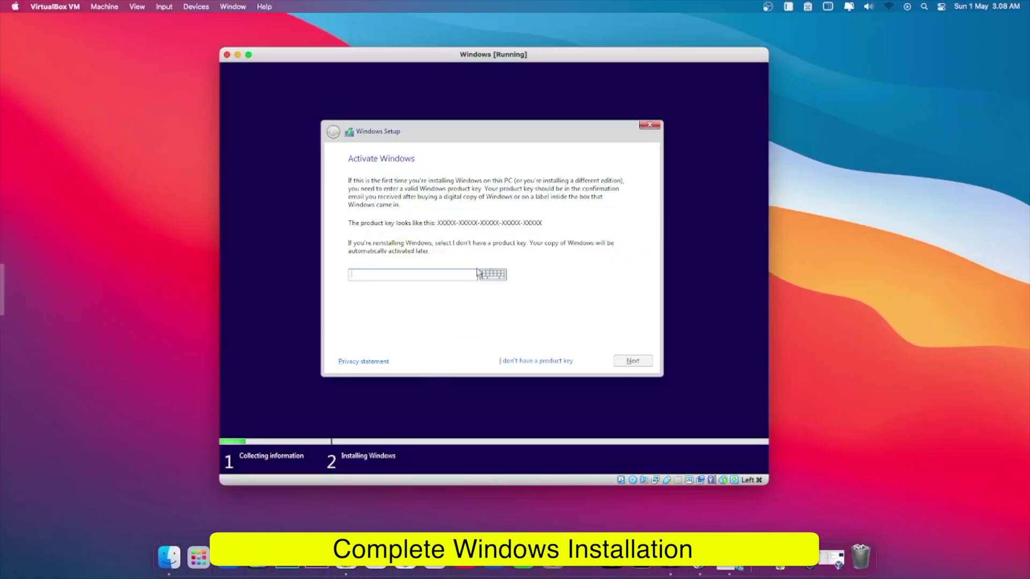
Step: Skip the product key, choose Windows 10 Pro, accept the licence and custom-install onto the unallocated drive
left_click(529, 363)
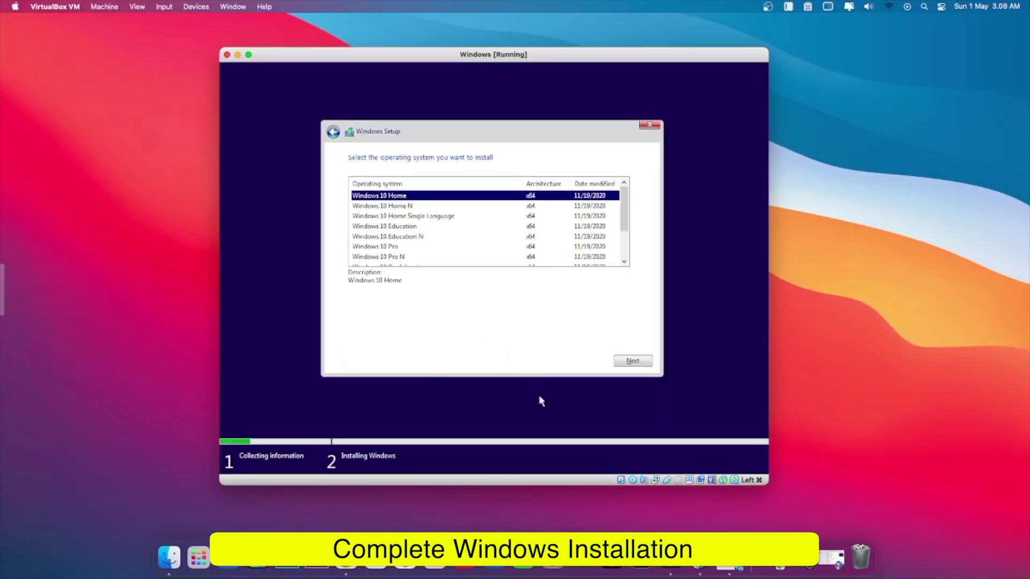
left_click(394, 248)
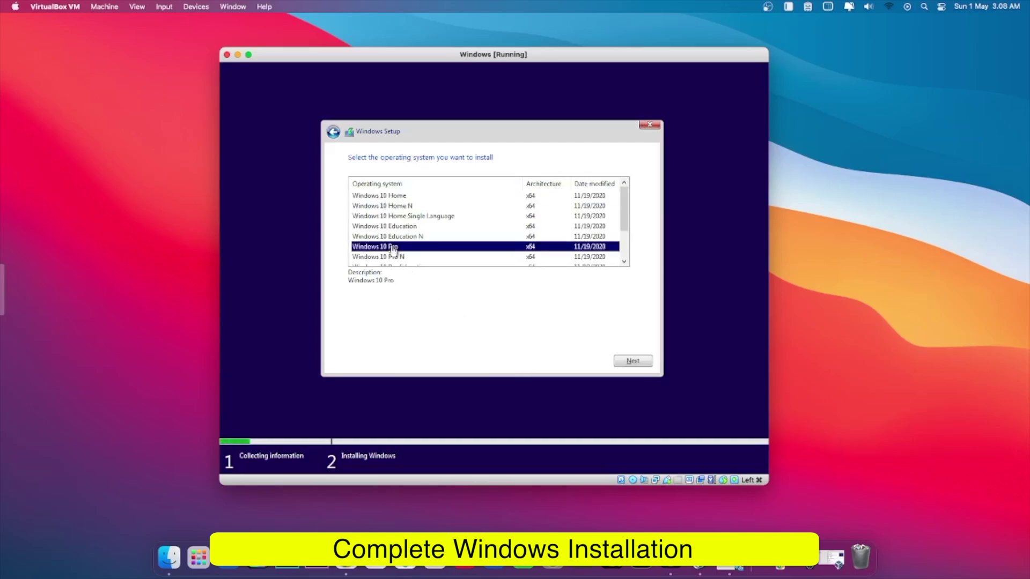
left_click(628, 360)
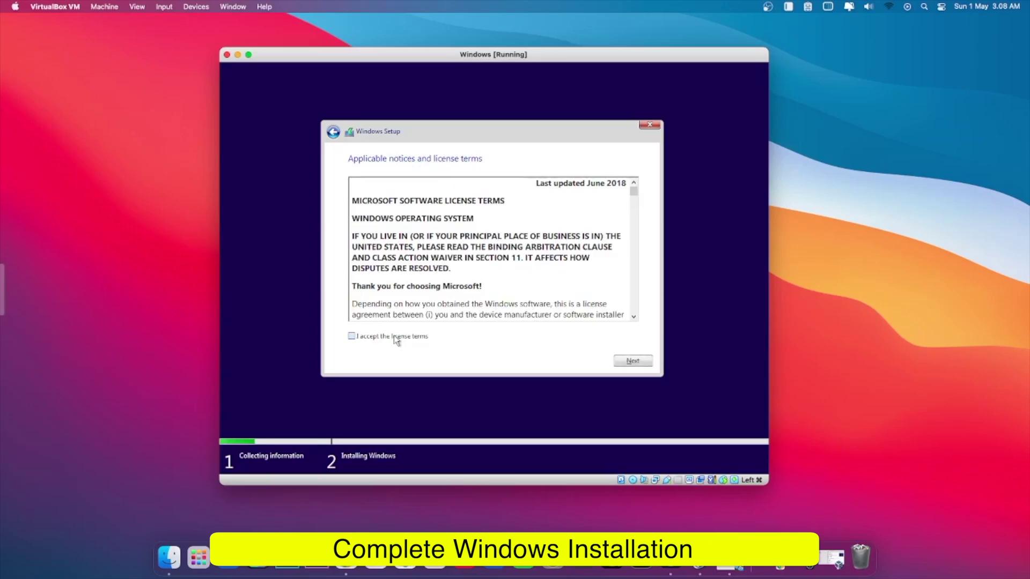
left_click(629, 364)
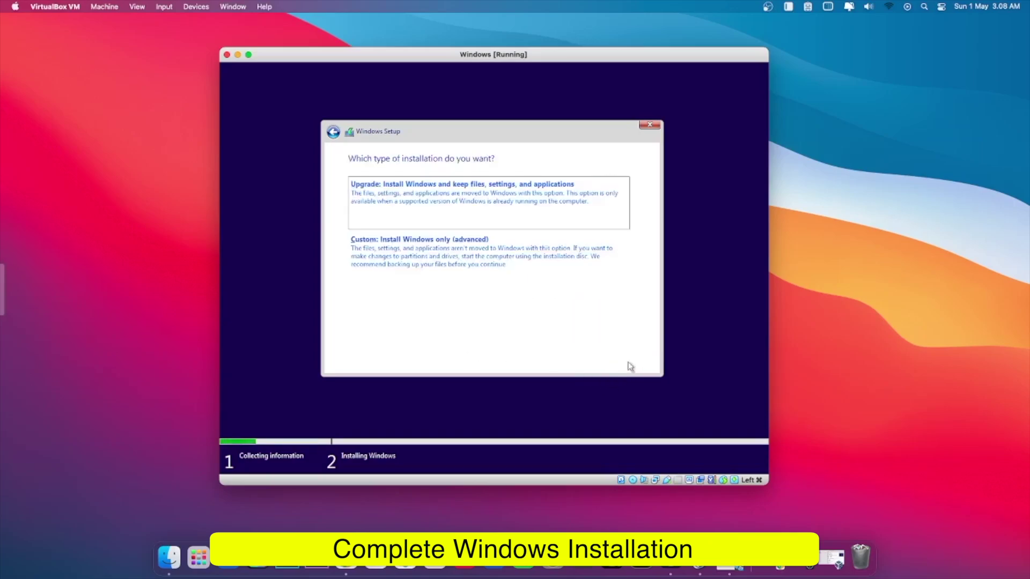
left_click(461, 266)
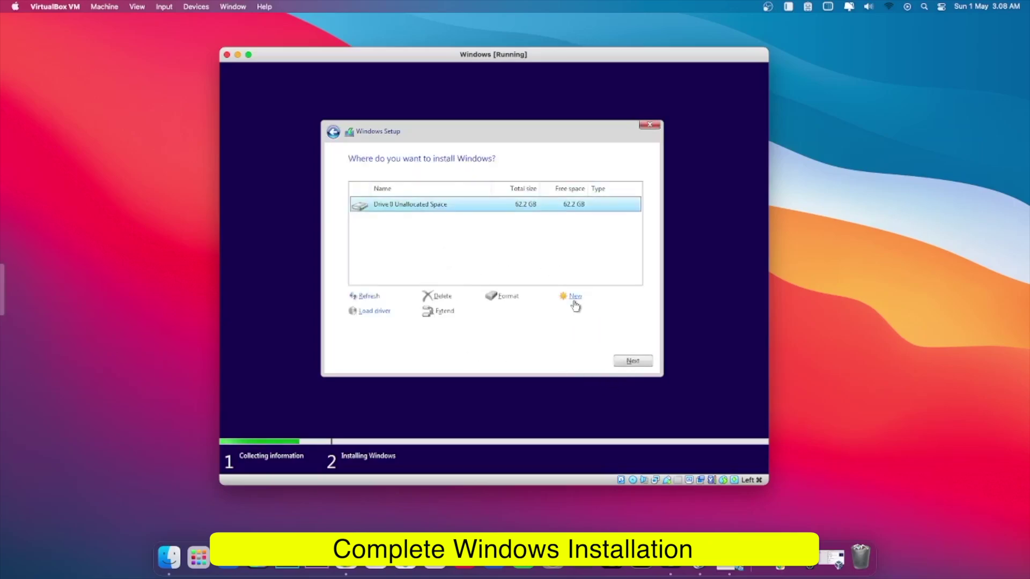
left_click(636, 360)
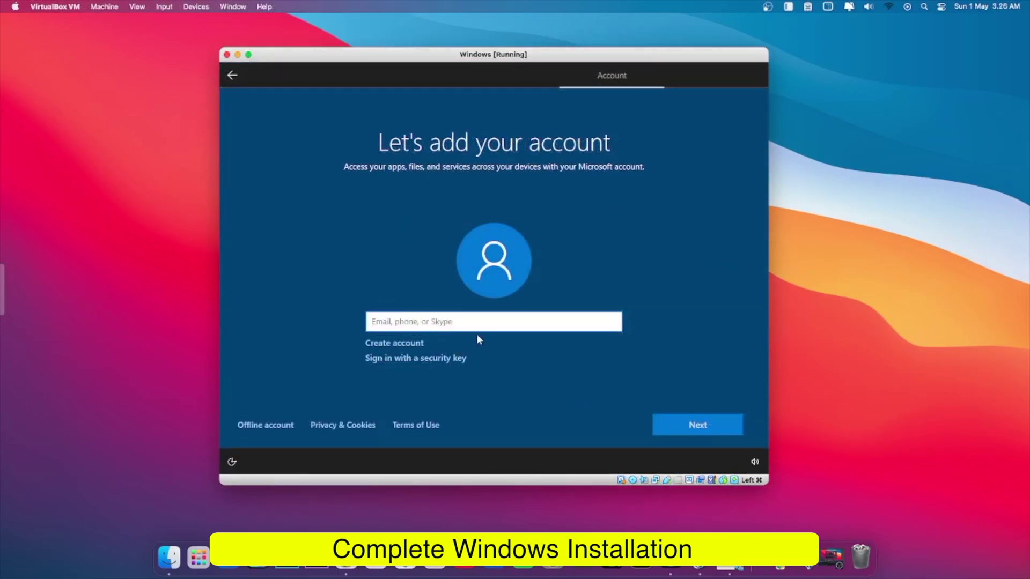
Step: Enter the account name on 'Let's add your account' and continue to finish Windows setup
type("iSolution")
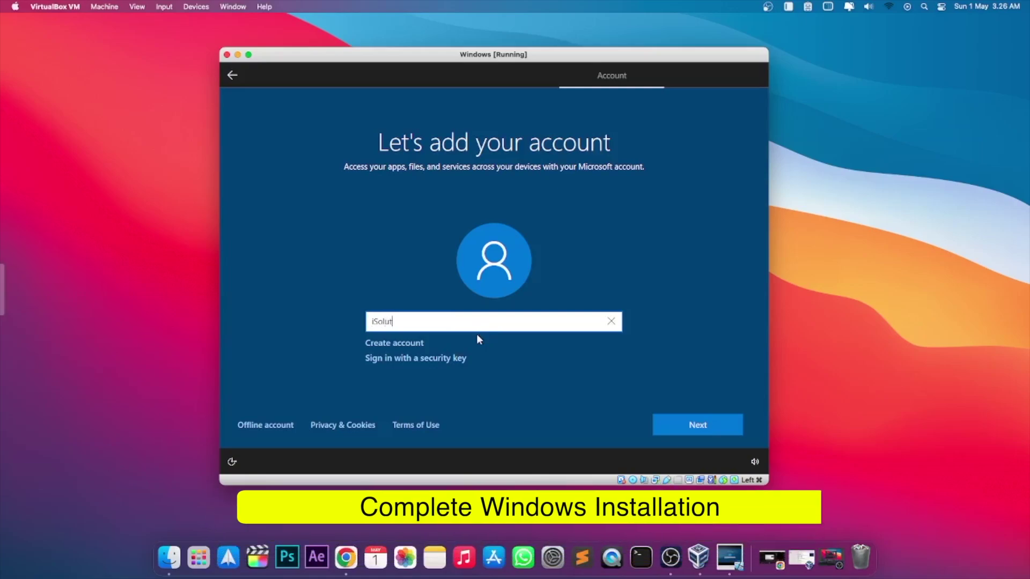
left_click(656, 418)
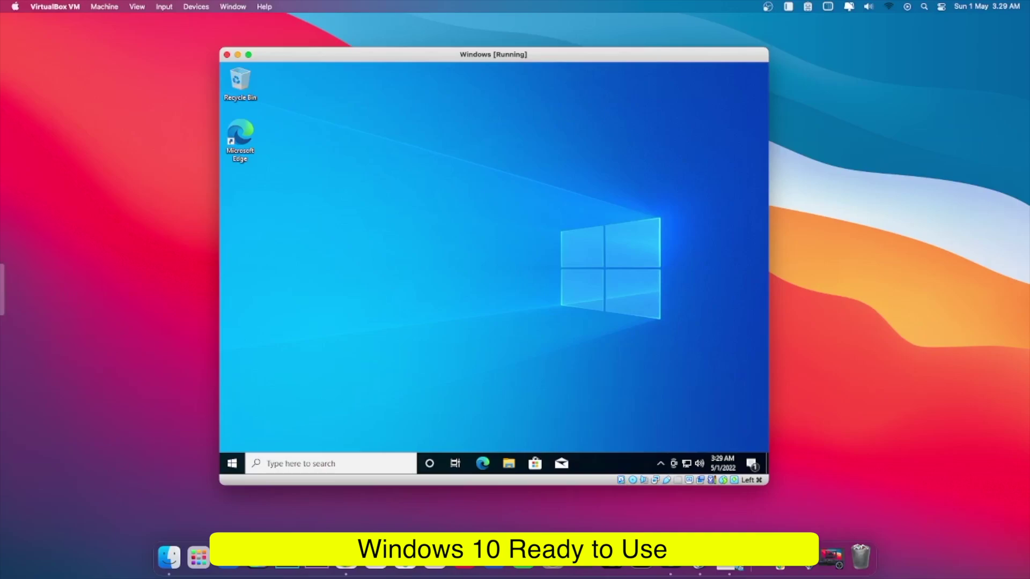
Step: Change the Windows display resolution to 1280 × 1024 in Display settings and keep the changes
right_click(453, 232)
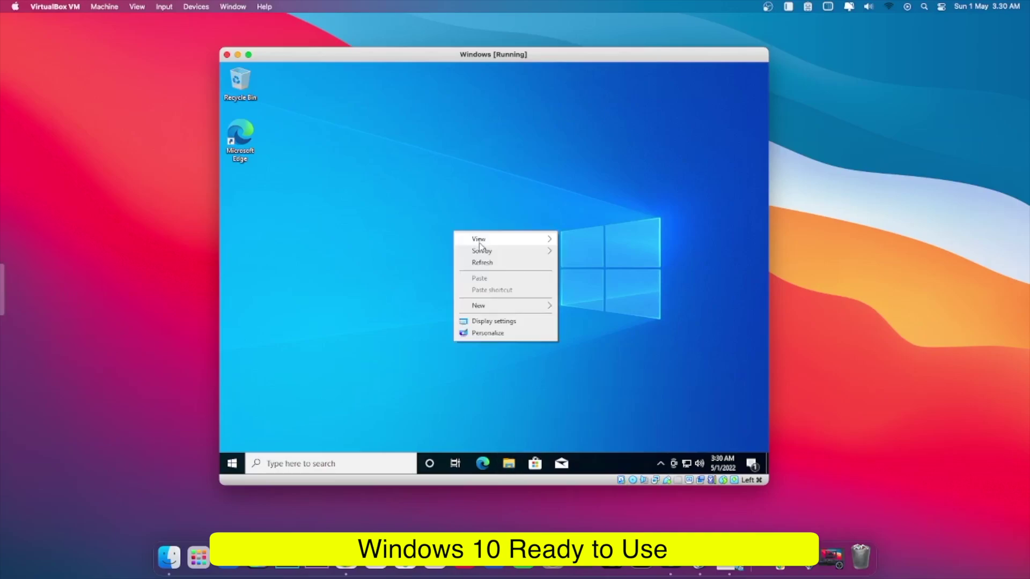
left_click(478, 324)
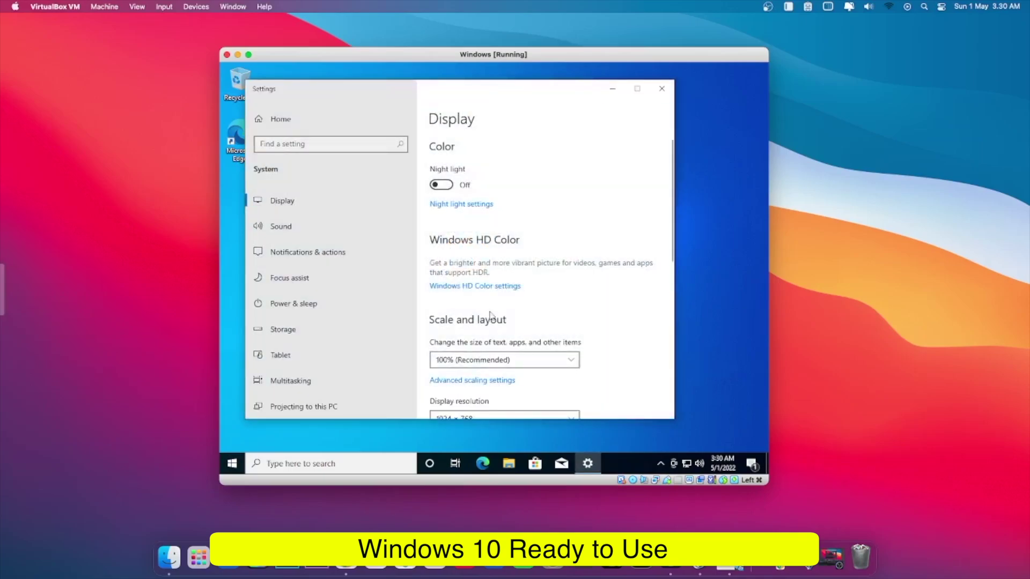
scroll(571, 402, "down", 3)
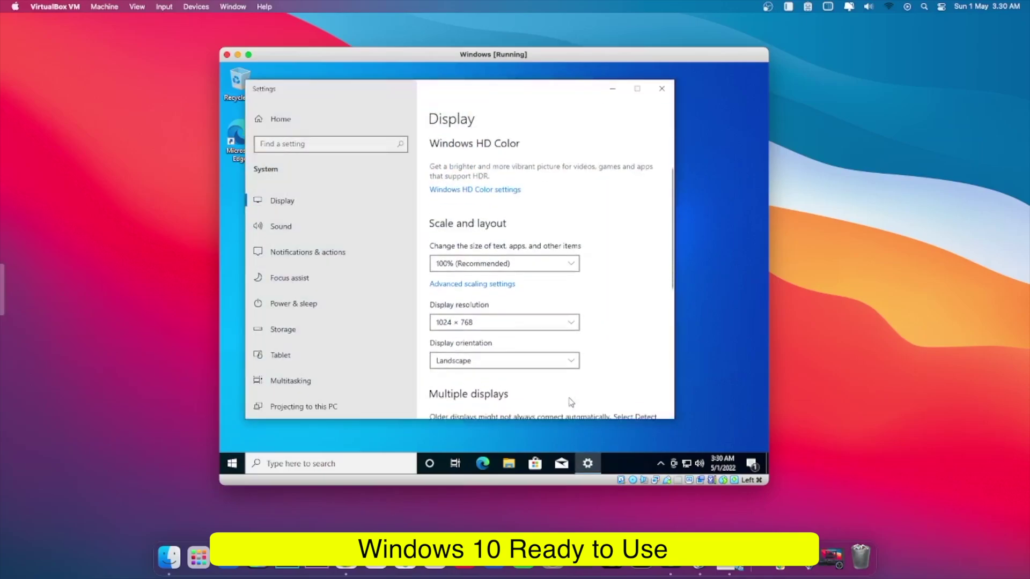
left_click(540, 320)
left_click(490, 284)
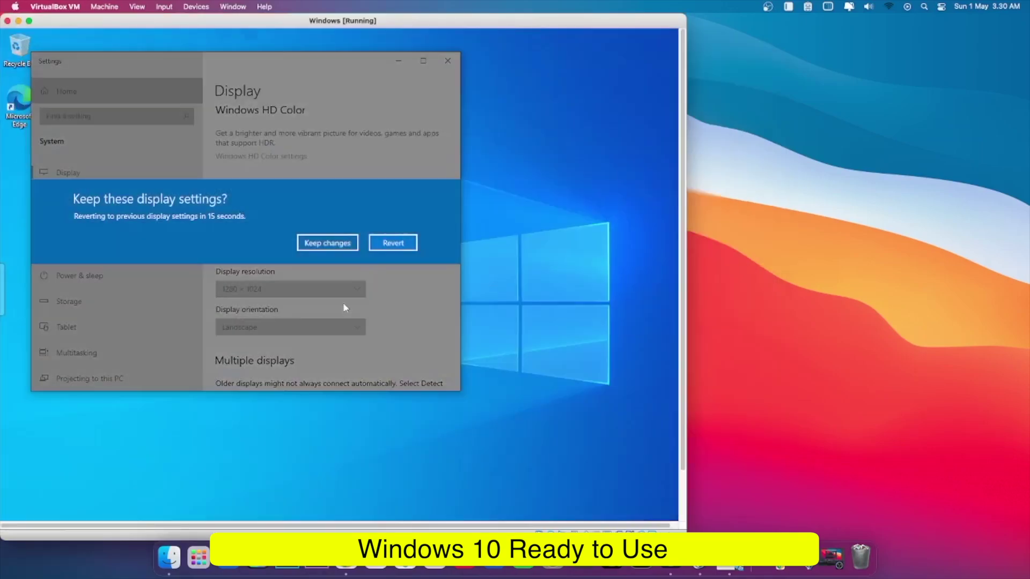
left_click(338, 244)
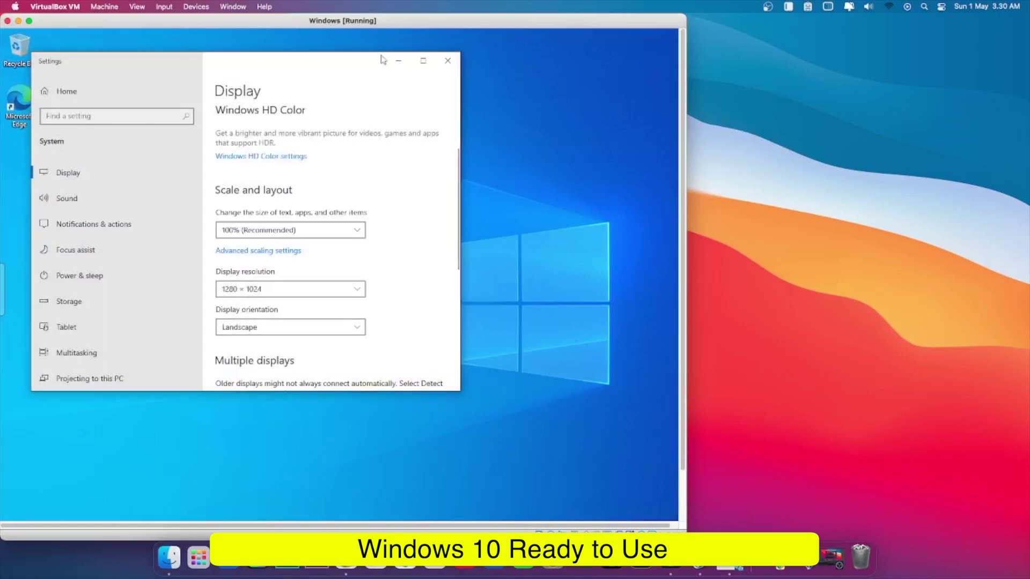
Step: Move the VM window to the right and switch the VM to full-screen mode
left_click_drag(376, 29, 522, 30)
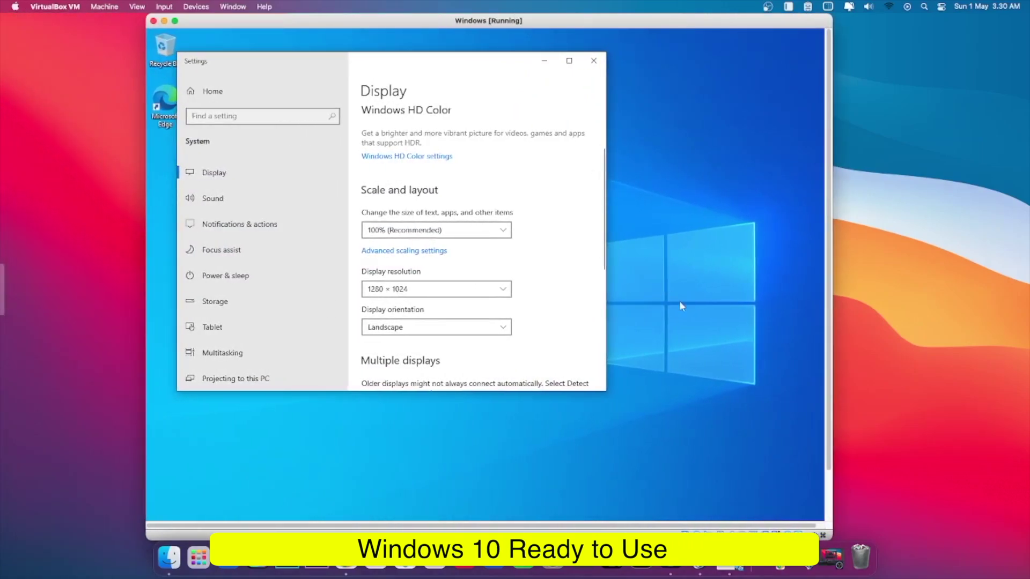
left_click(175, 20)
key("Return")
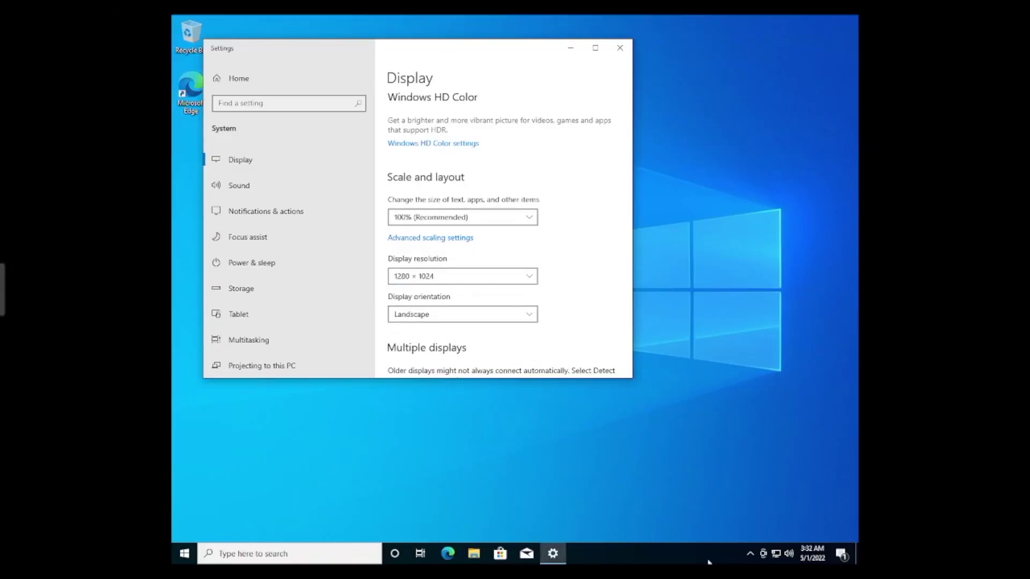
Step: Close Settings, search the web for 'valorant' in Edge, and open the official playvalorant.com result
left_click(619, 47)
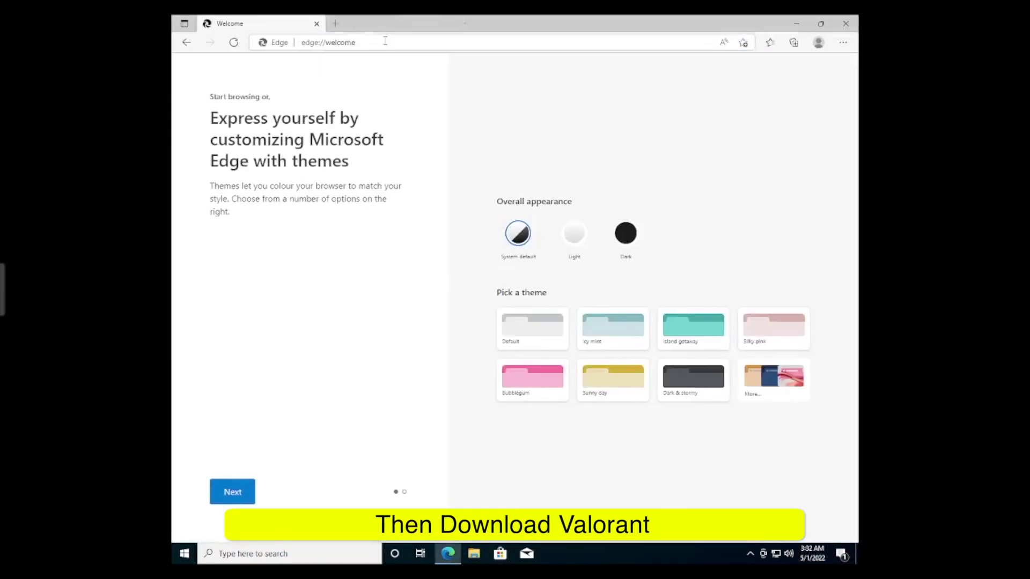
type("va")
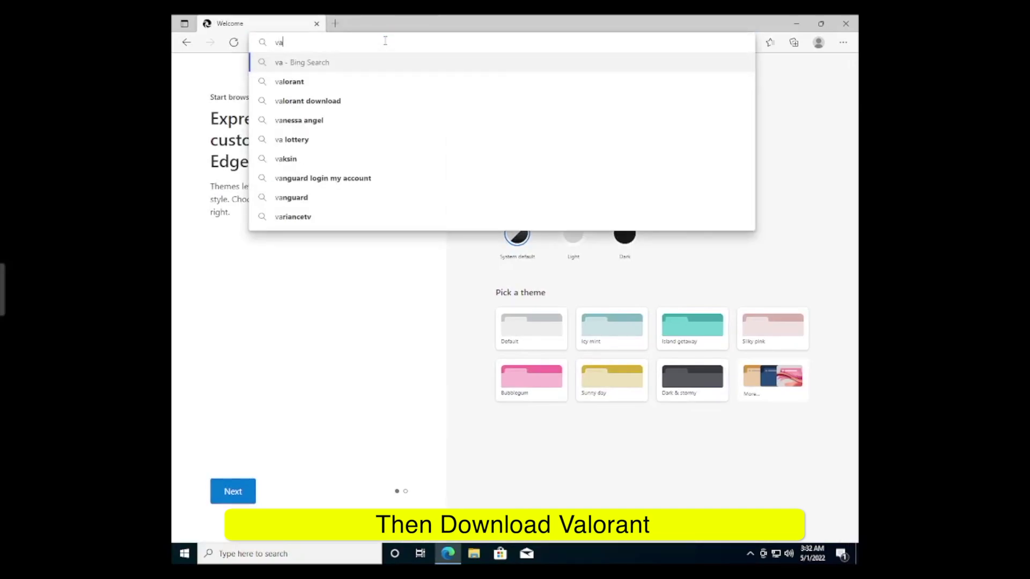
type("lorant")
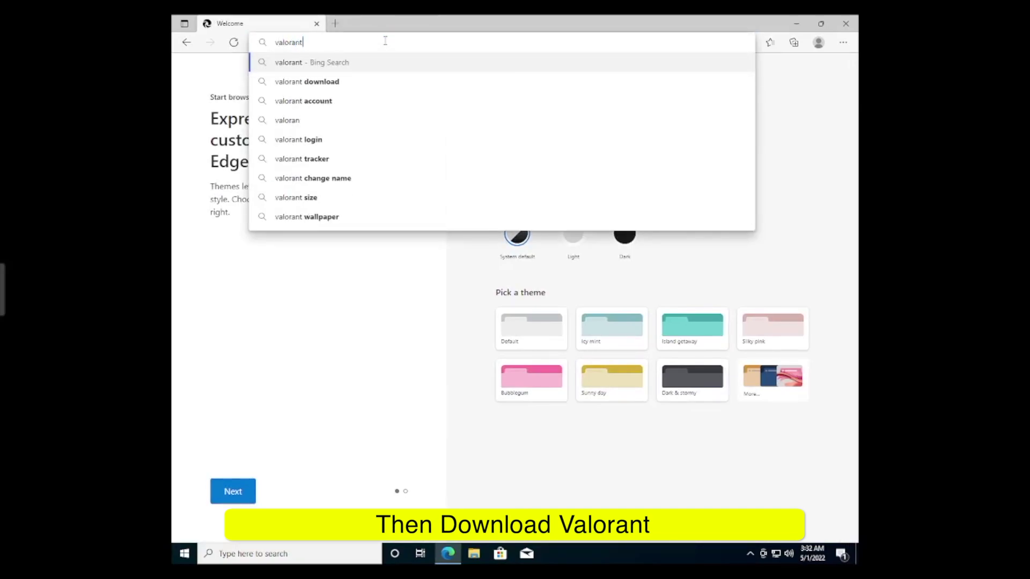
key("Return")
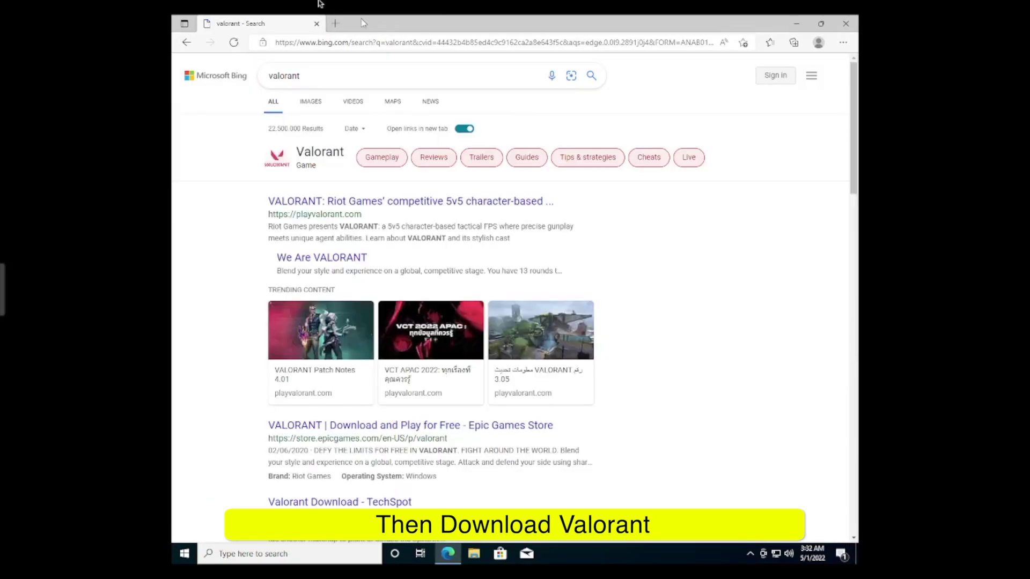
left_click(339, 203)
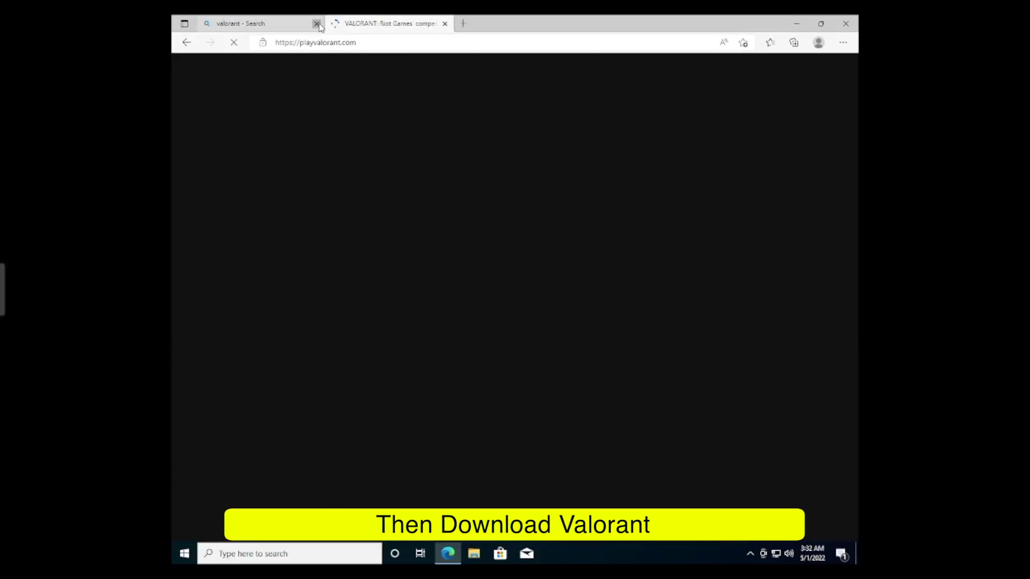
Step: Close the search results tab, dismiss the translation offer, and click MAIN GRATIS
left_click(316, 24)
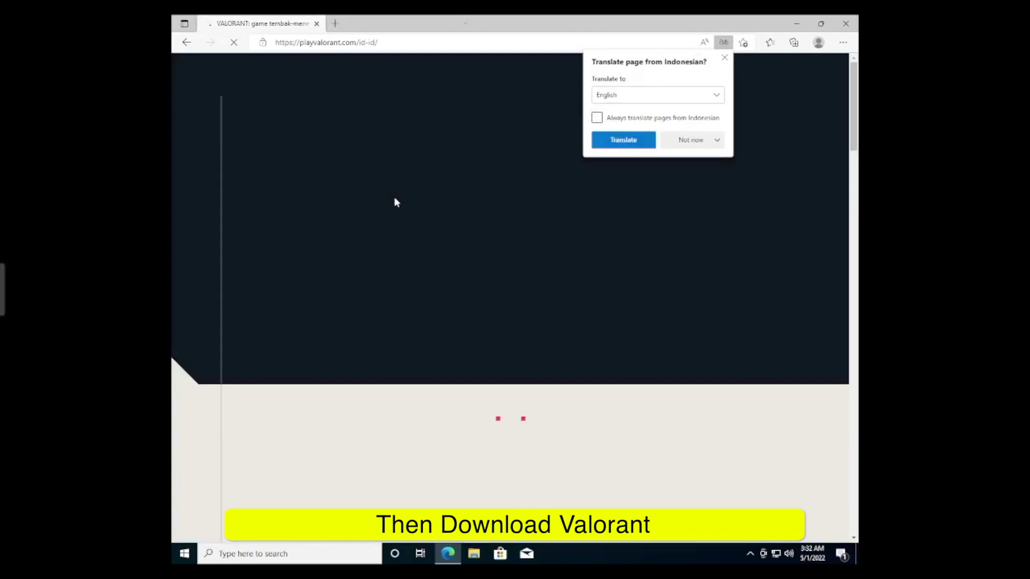
left_click(723, 59)
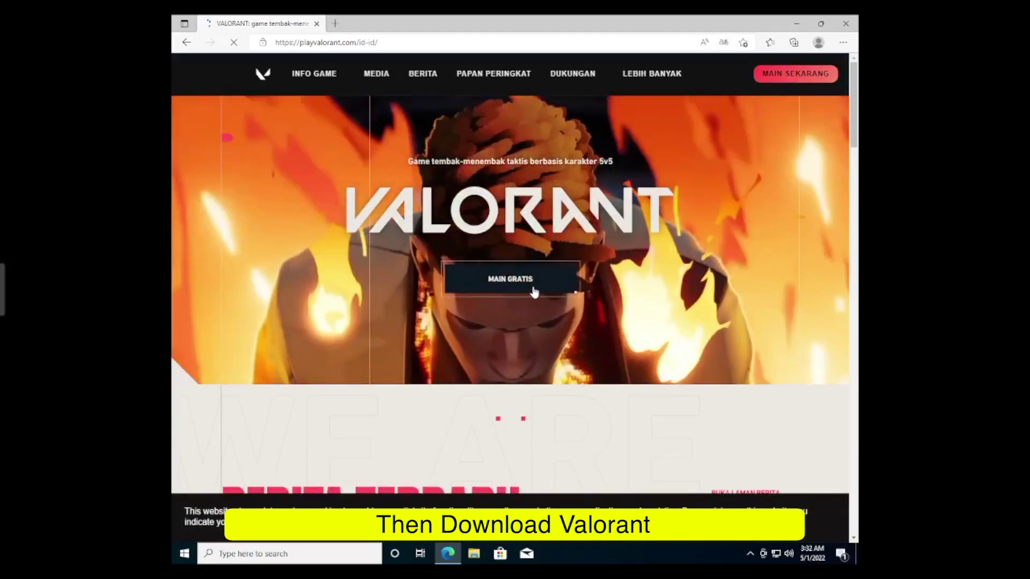
left_click(535, 292)
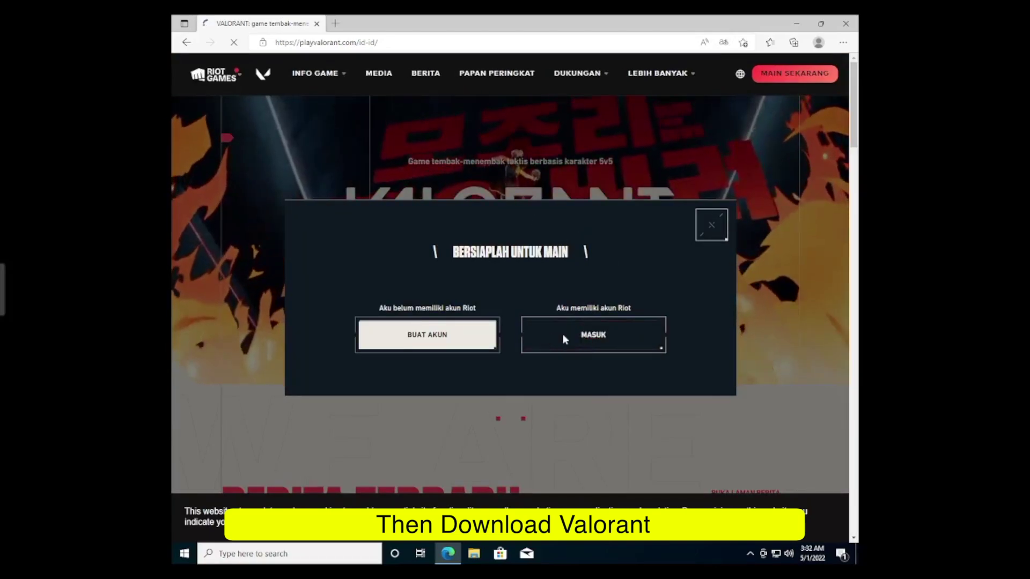
left_click(563, 338)
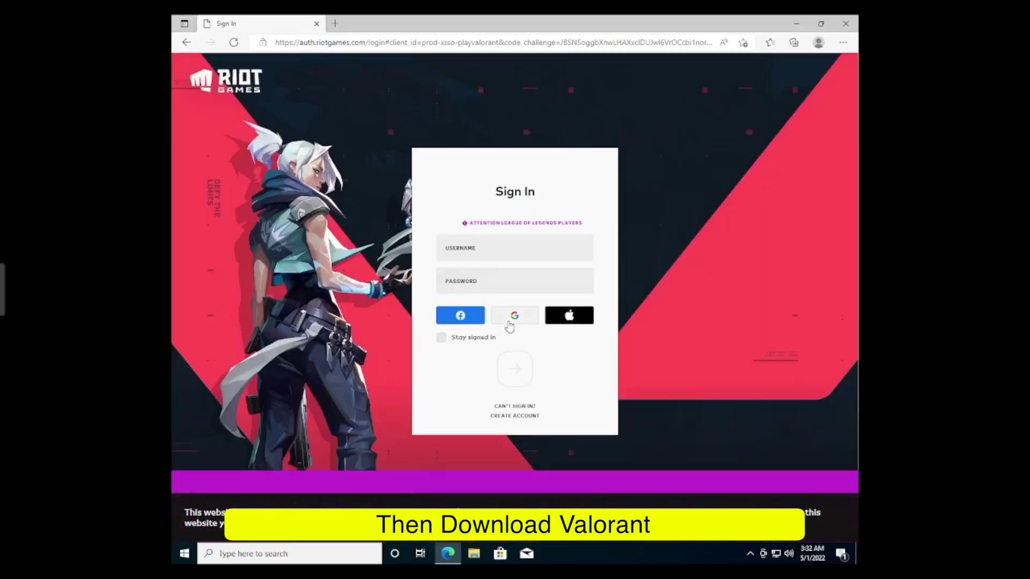
left_click(508, 326)
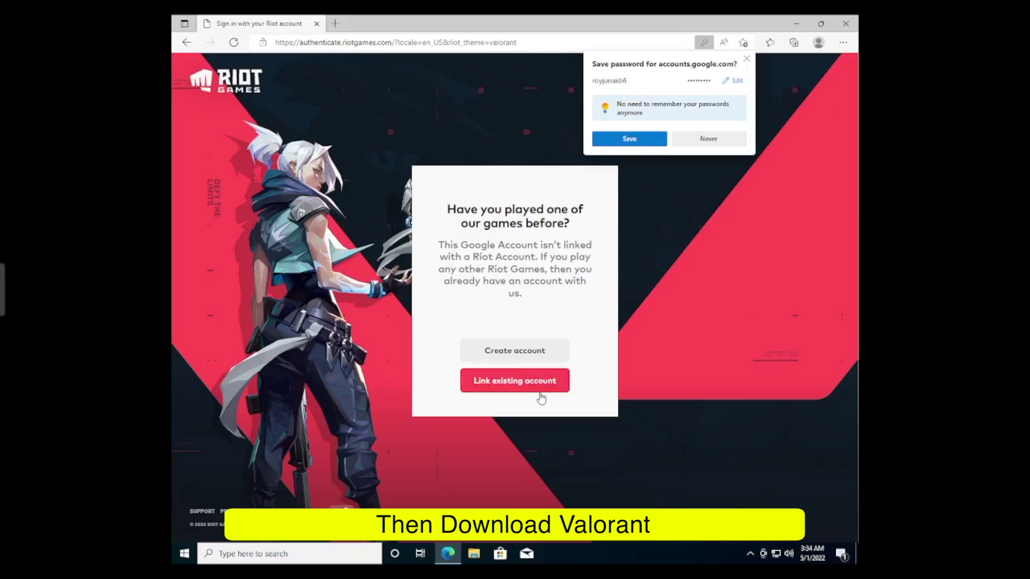
left_click(522, 357)
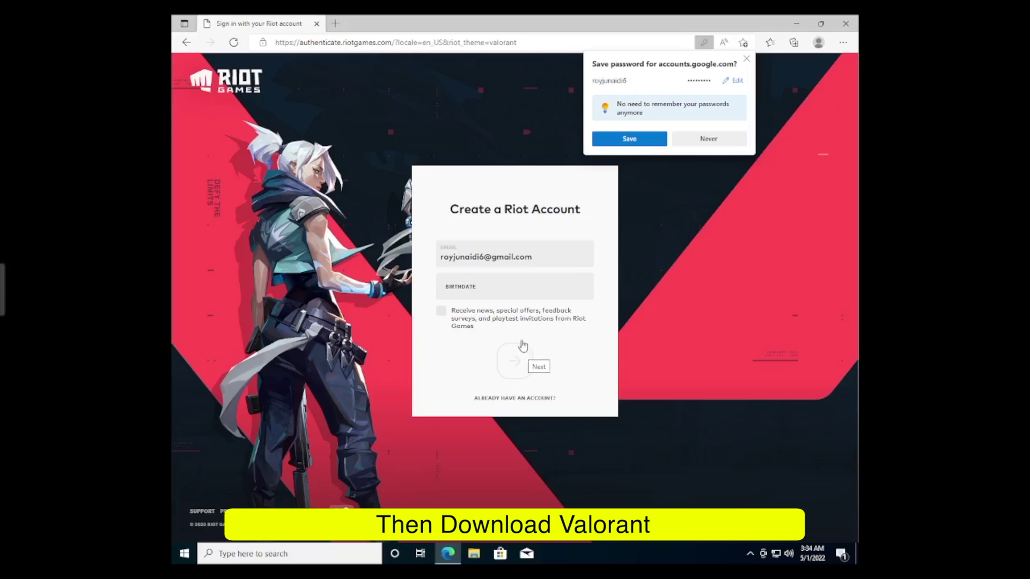
left_click(486, 279)
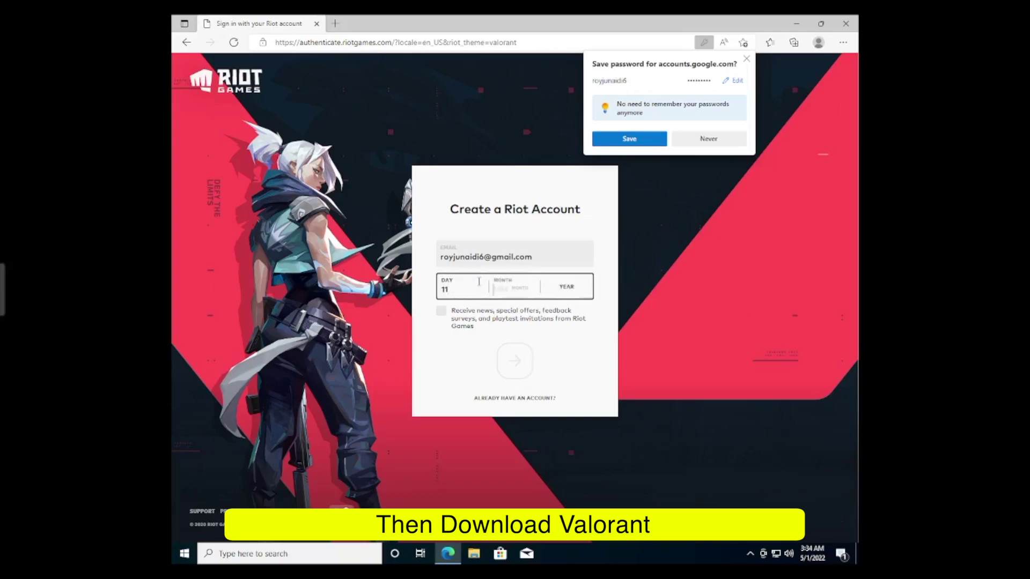
type("11 11 1998")
left_click(510, 363)
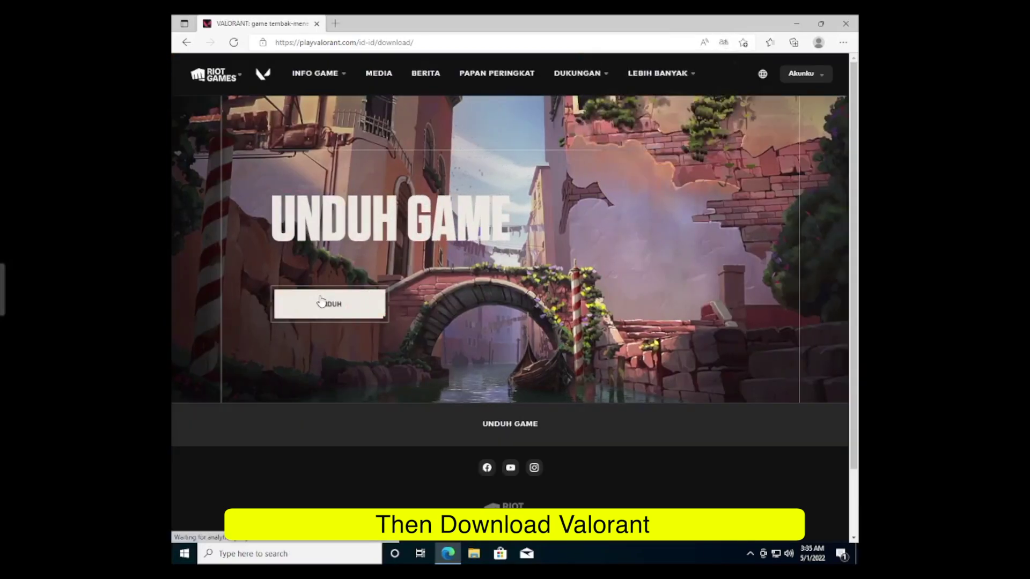
Step: Download Install VALORANT.exe with UNDUH and open it from the Downloads flyout
left_click(321, 301)
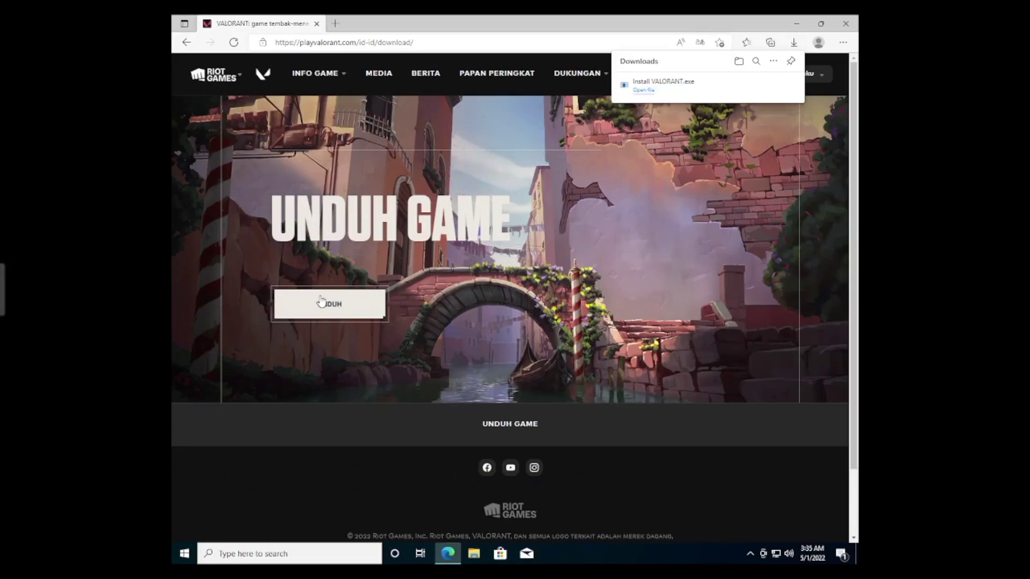
left_click(692, 97)
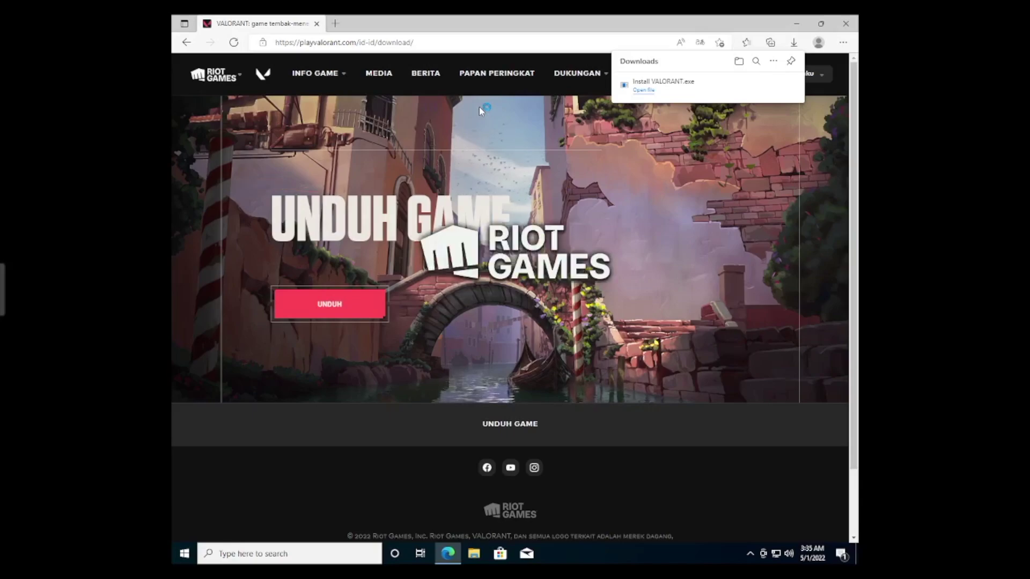